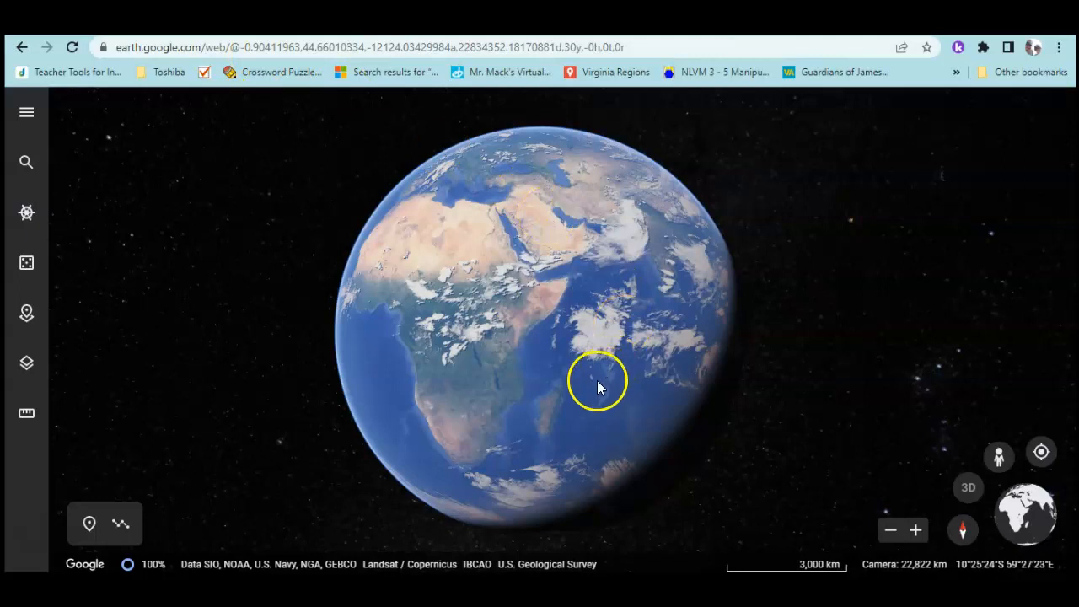
# Rotate the globe westward so Southeast Asia sits at the centre of the view
pyautogui.moveTo(682, 359); pyautogui.dragTo(590, 397)
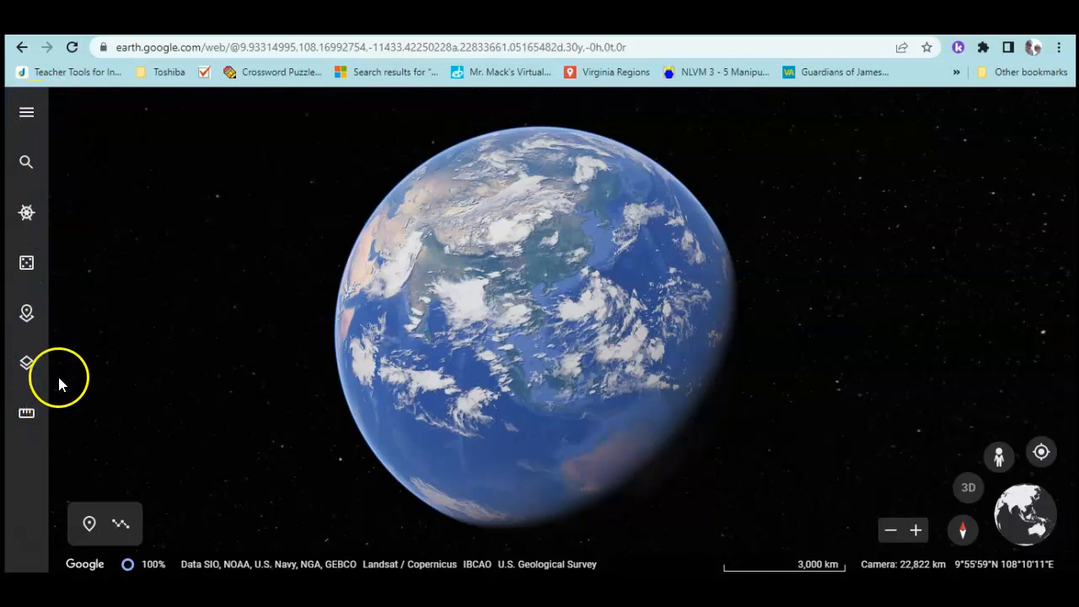
pyautogui.click(25, 113)
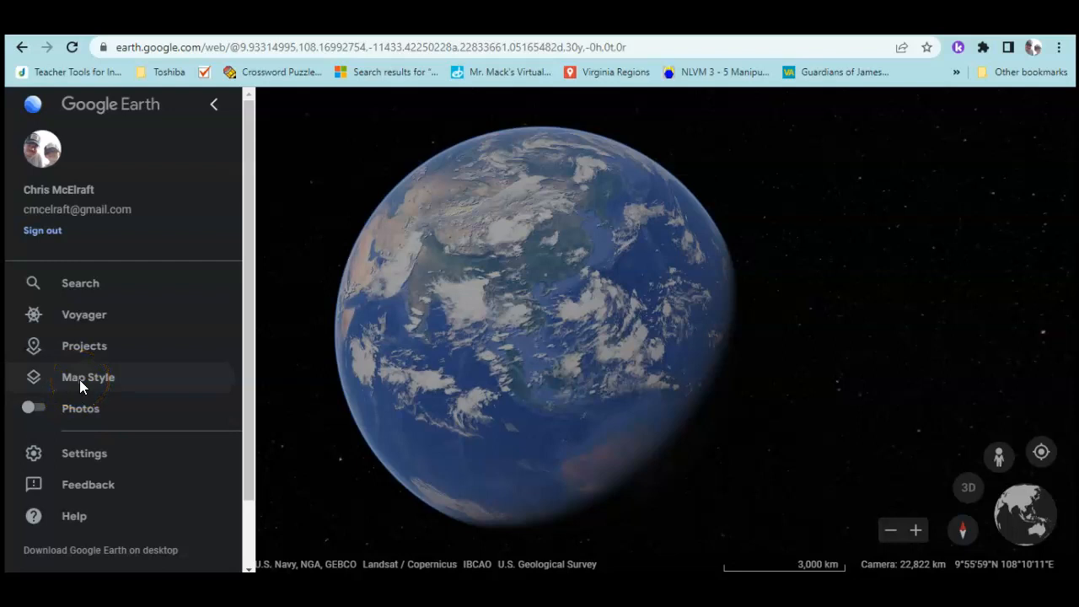
pyautogui.click(80, 356)
pyautogui.click(81, 317)
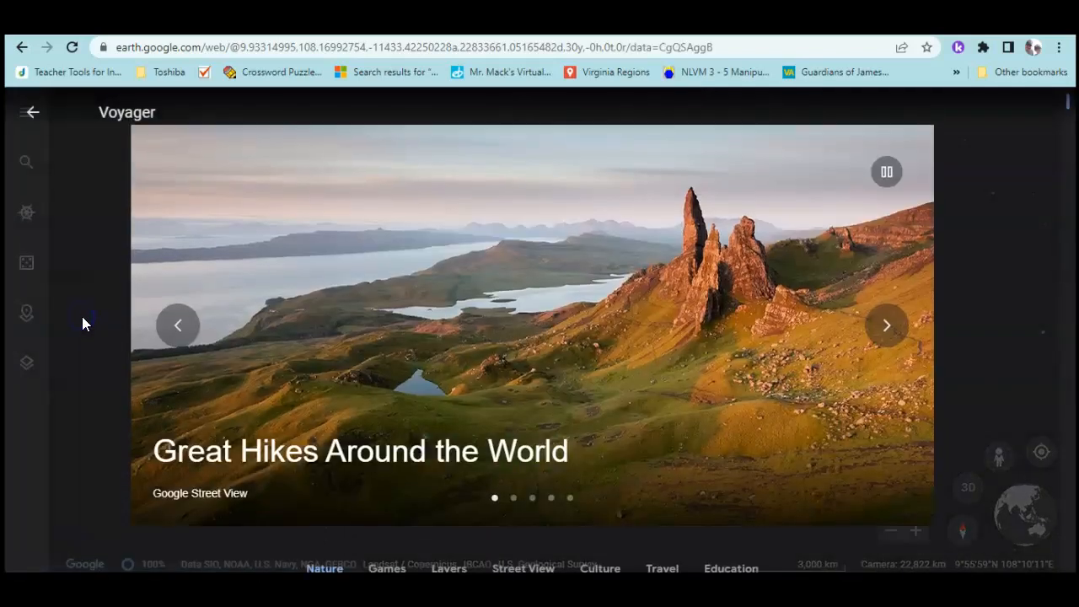
pyautogui.click(885, 321)
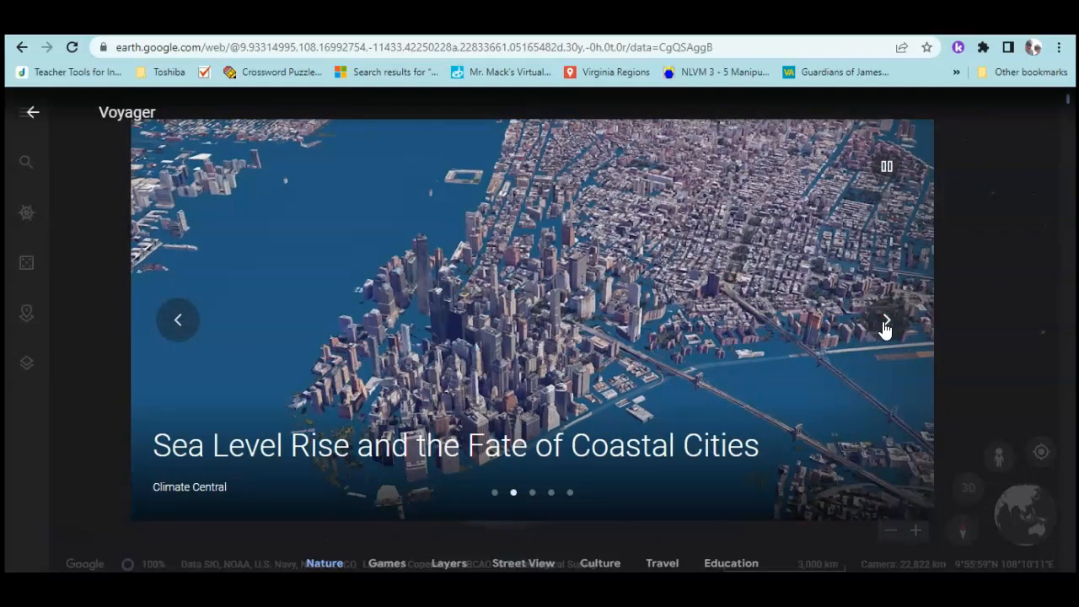
pyautogui.click(884, 324)
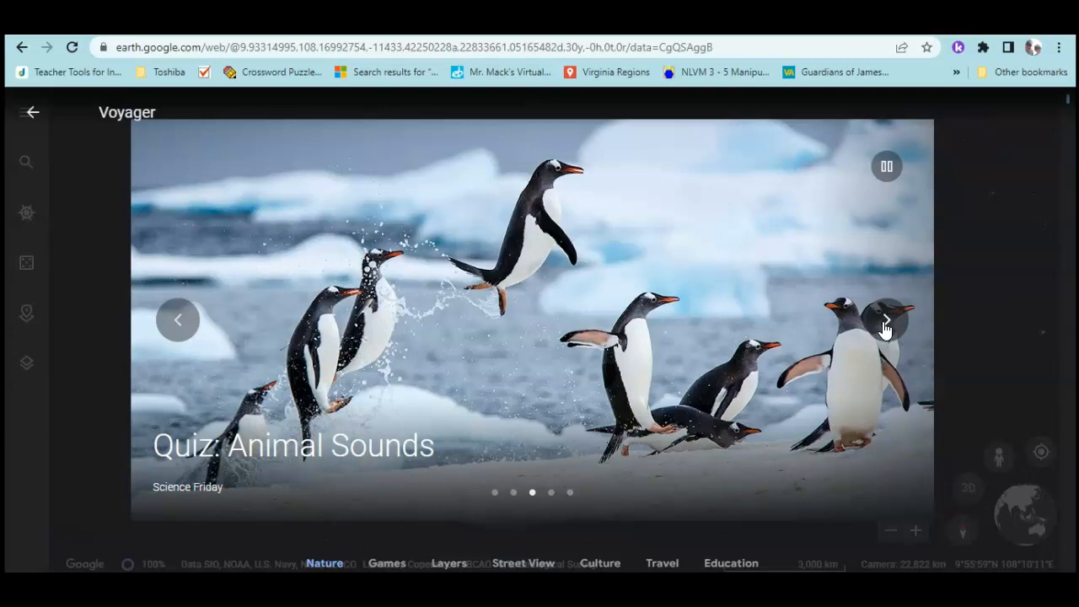
pyautogui.click(885, 325)
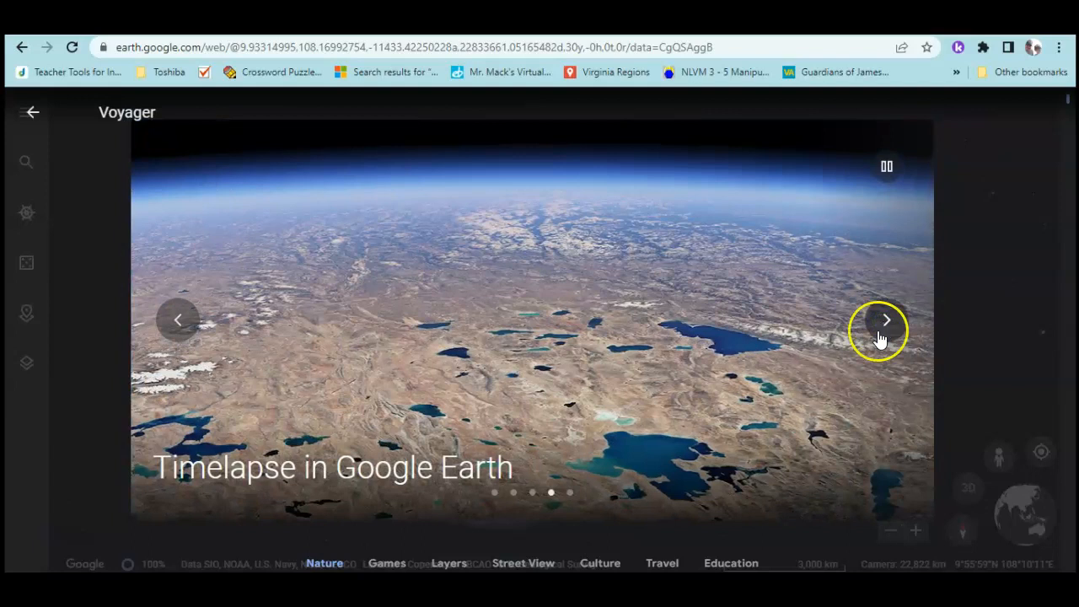
pyautogui.scroll(-2, 438, 384)
pyautogui.scroll(-2, 306, 414)
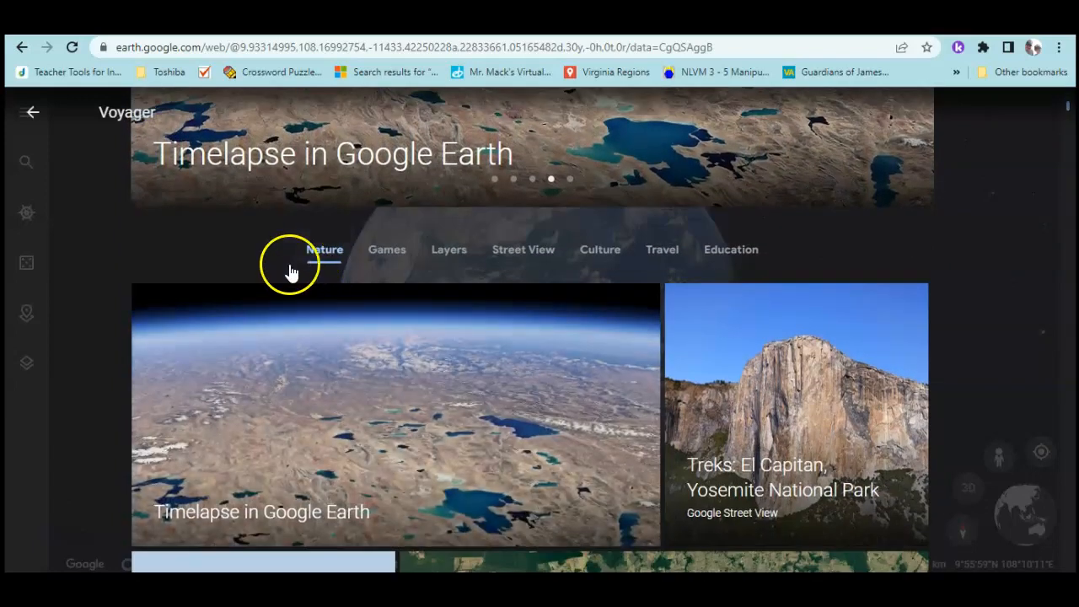
pyautogui.scroll(-5, 357, 389)
pyautogui.scroll(-10, 364, 388)
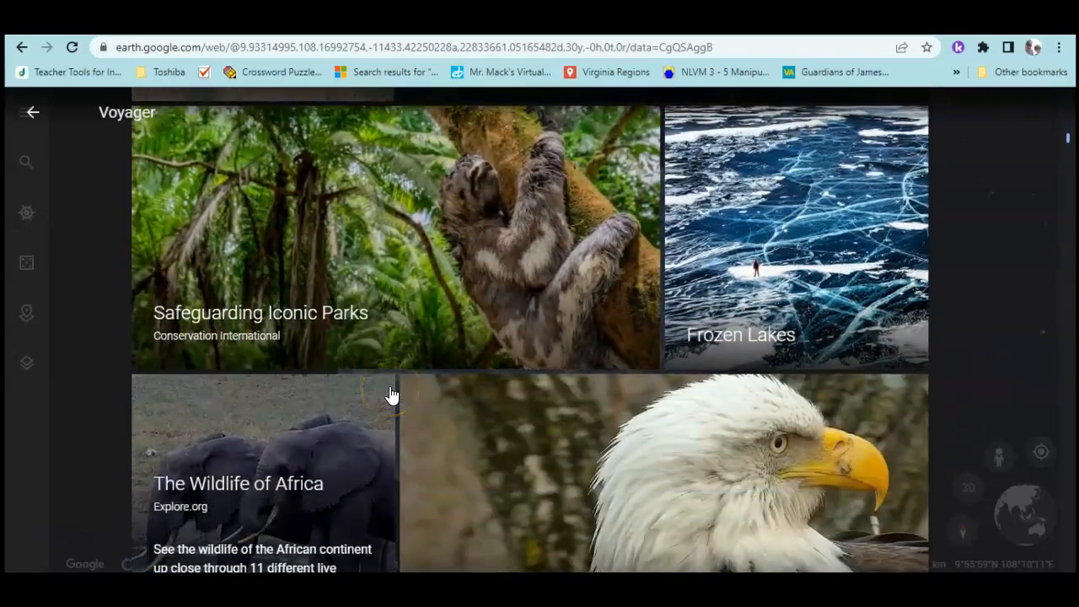
pyautogui.scroll(1, 290, 414)
pyautogui.scroll(-2, 326, 379)
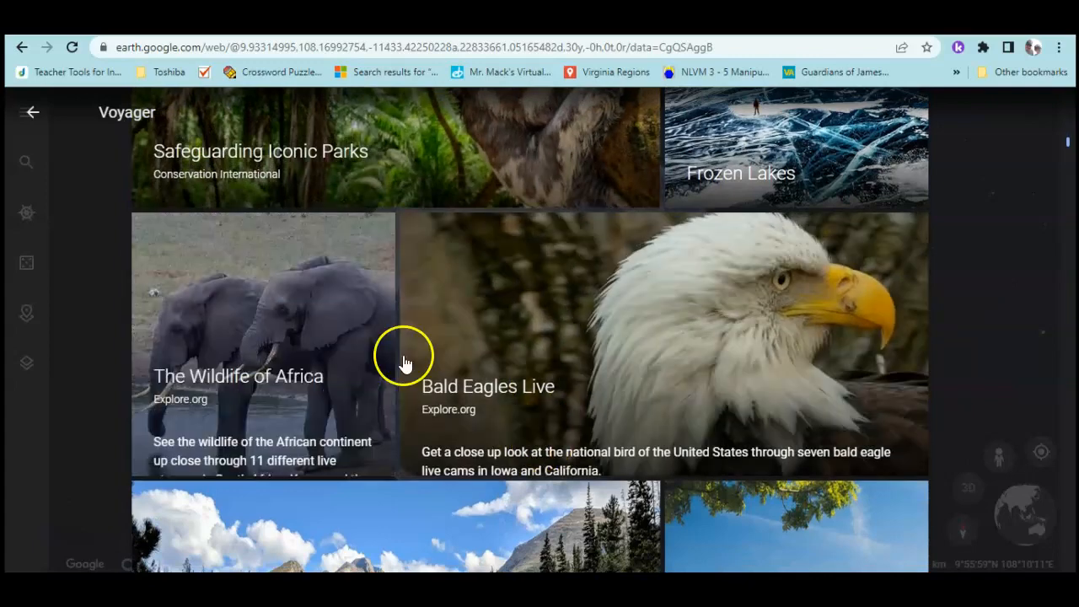
pyautogui.scroll(15, 300, 425)
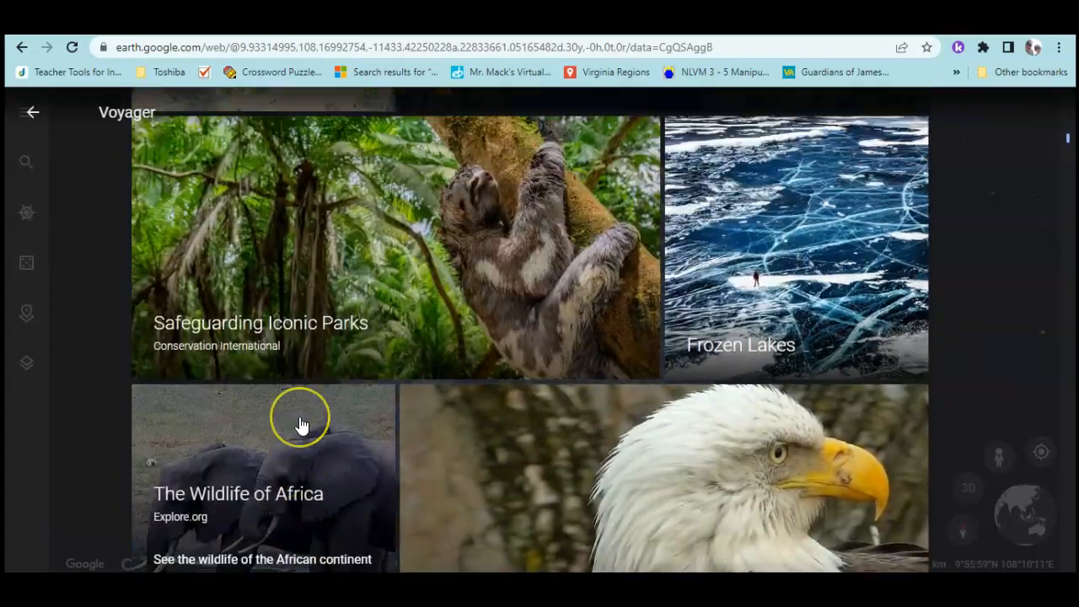
pyautogui.scroll(2, 301, 426)
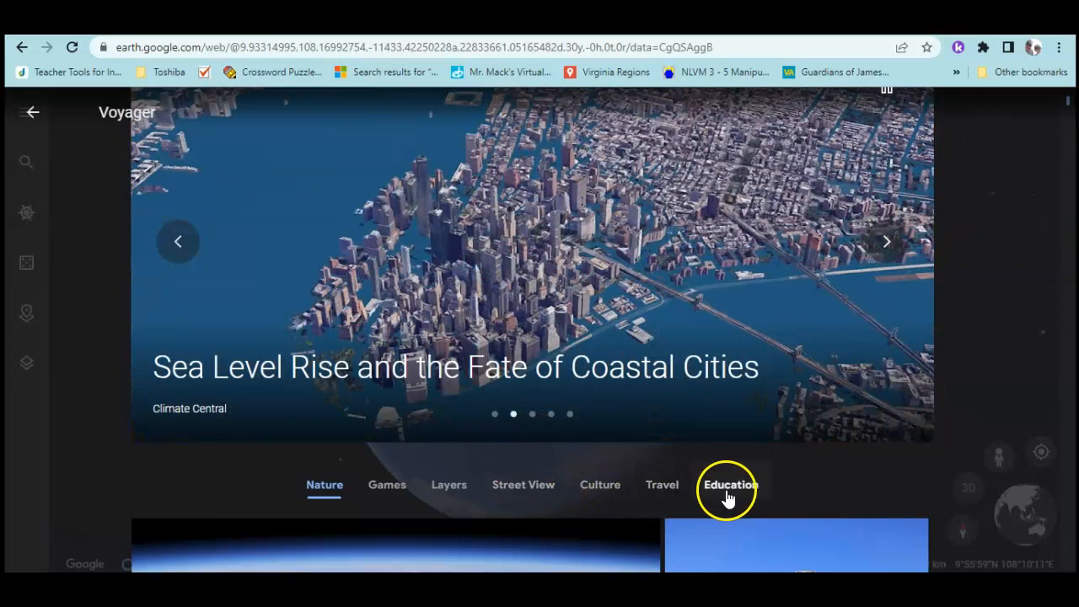
pyautogui.moveTo(405, 435)
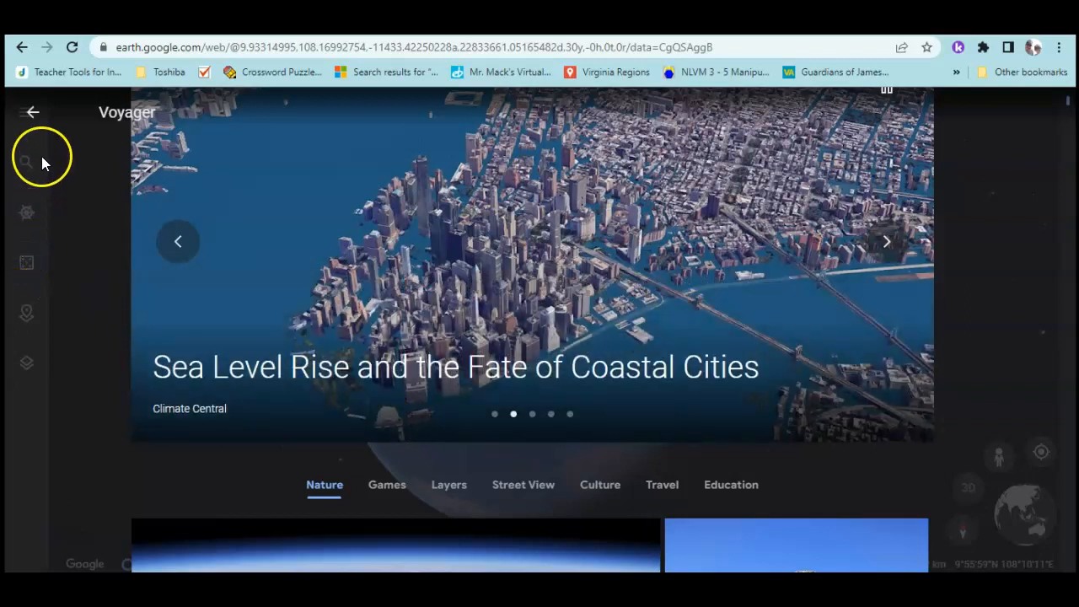
pyautogui.click(32, 116)
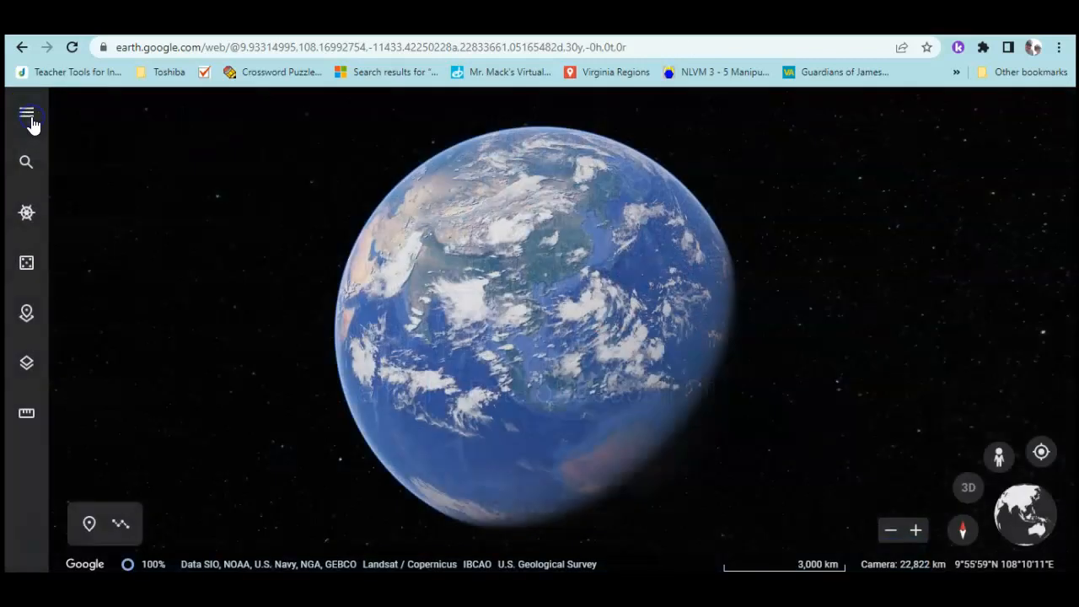
# Use I'm Feeling Lucky to land on the Lucayan Archipelago, Bahamas, and close its card
pyautogui.click(26, 266)
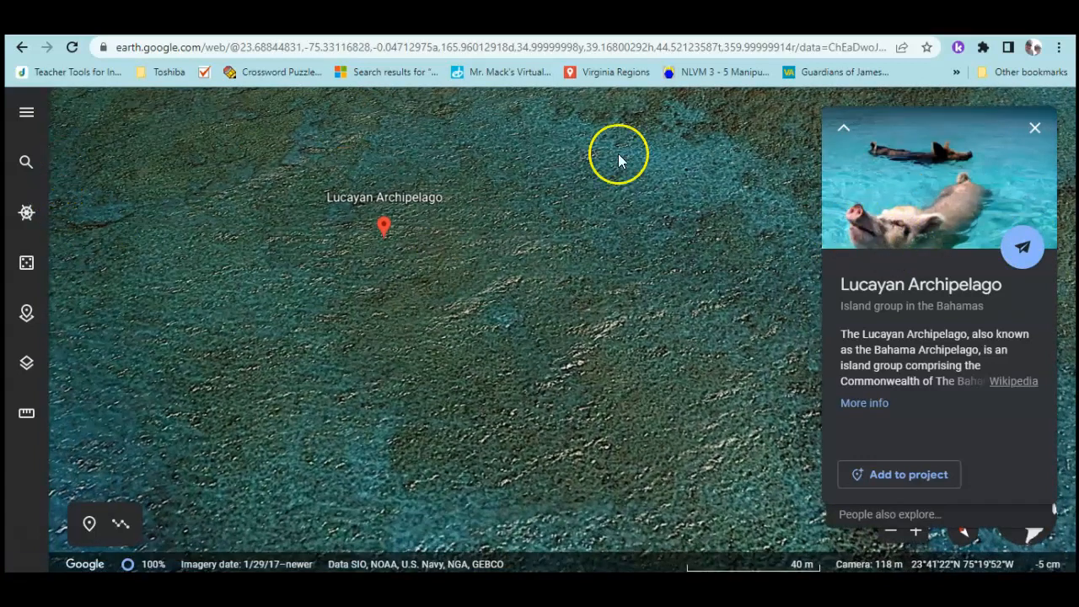
pyautogui.click(1035, 127)
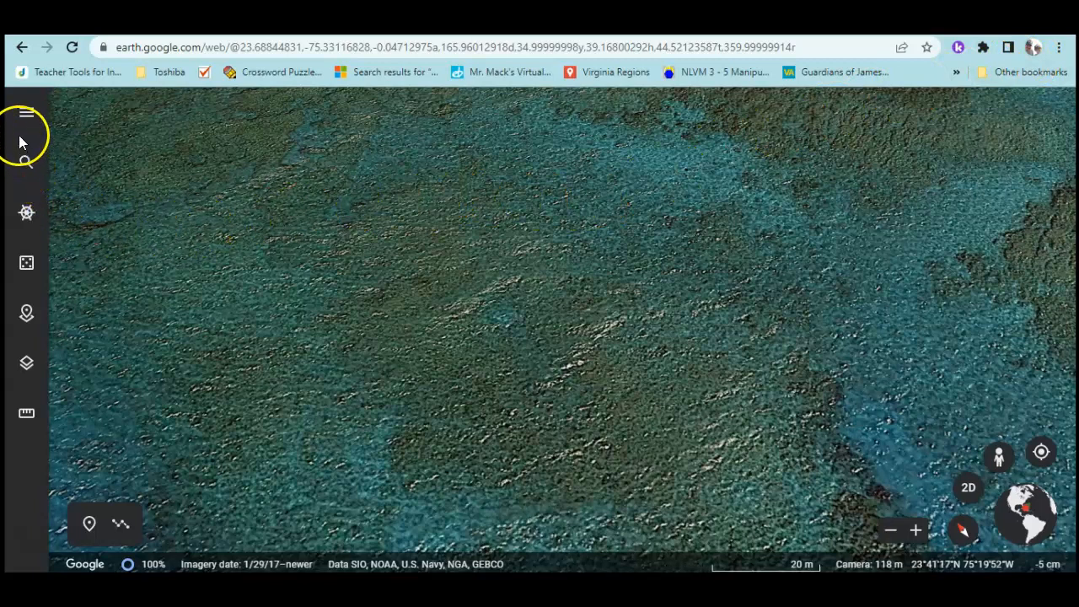
# Open the Projects list from the side menu and show the New project options
pyautogui.click(27, 169)
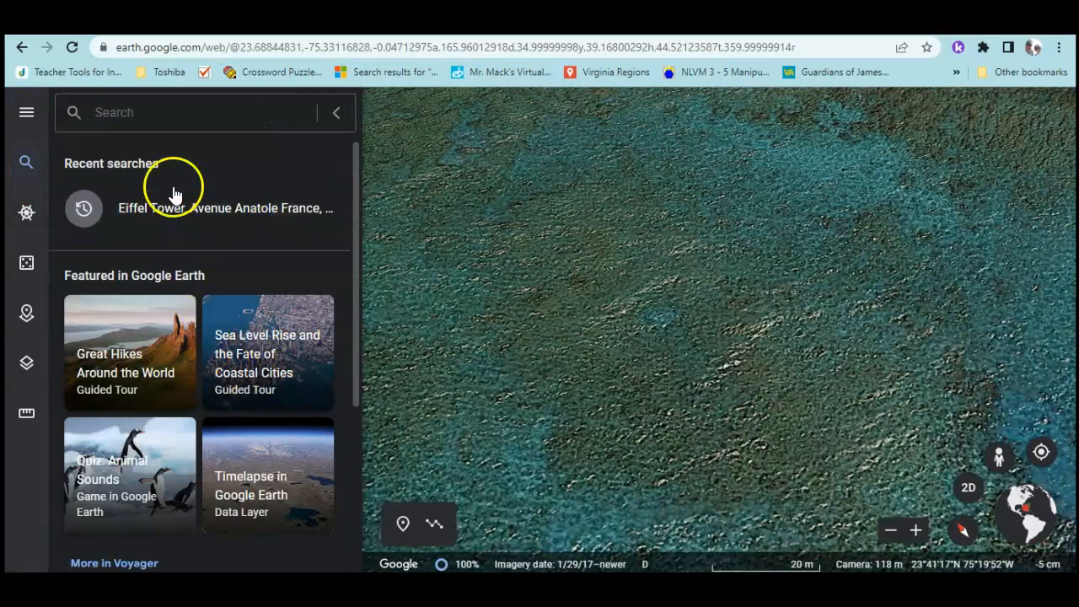
pyautogui.click(25, 165)
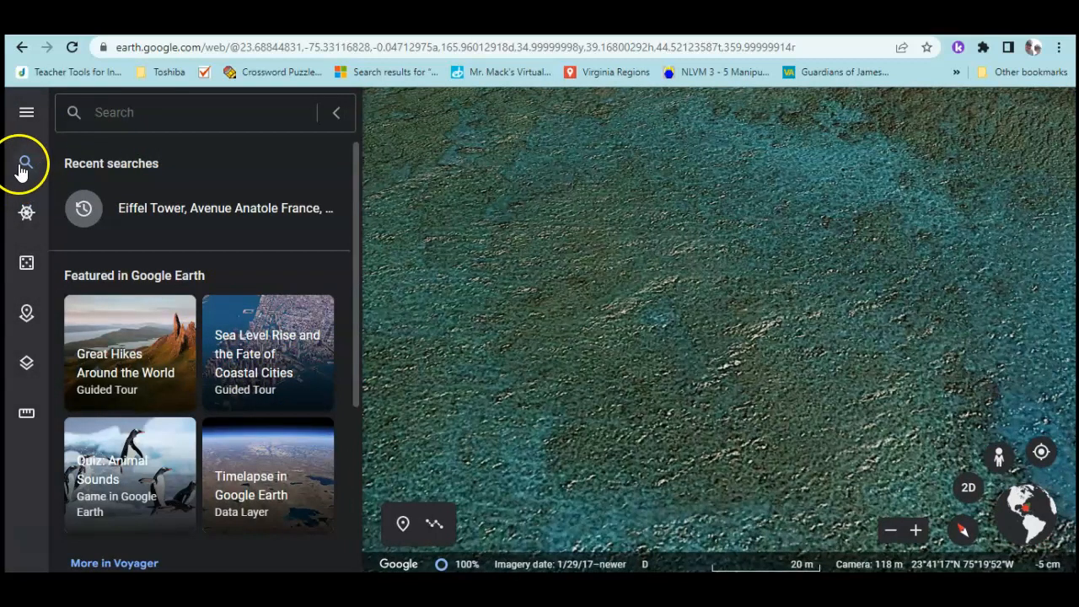
pyautogui.click(34, 120)
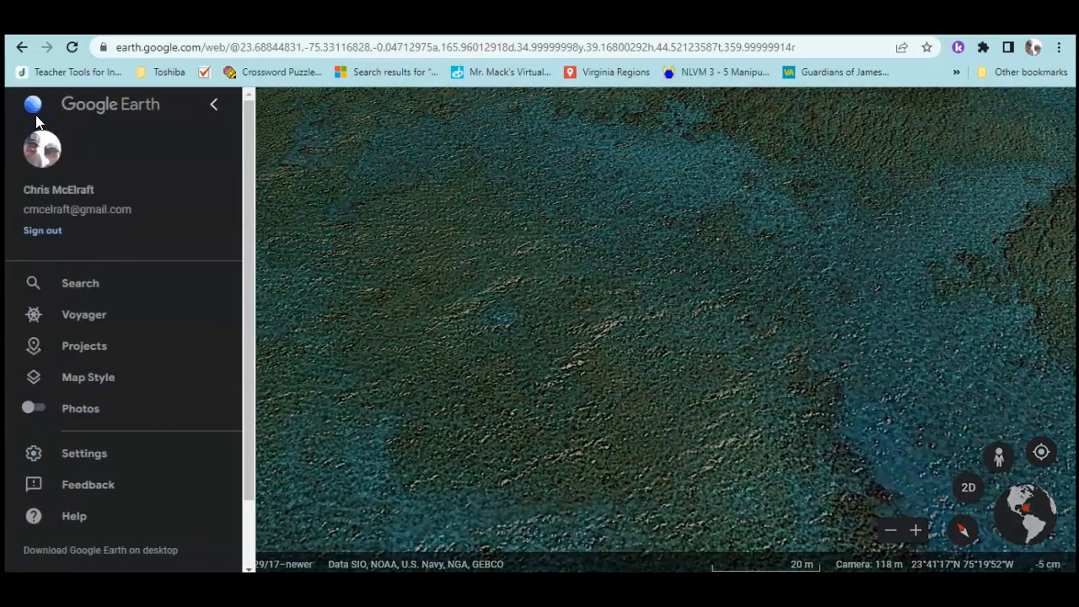
pyautogui.click(61, 346)
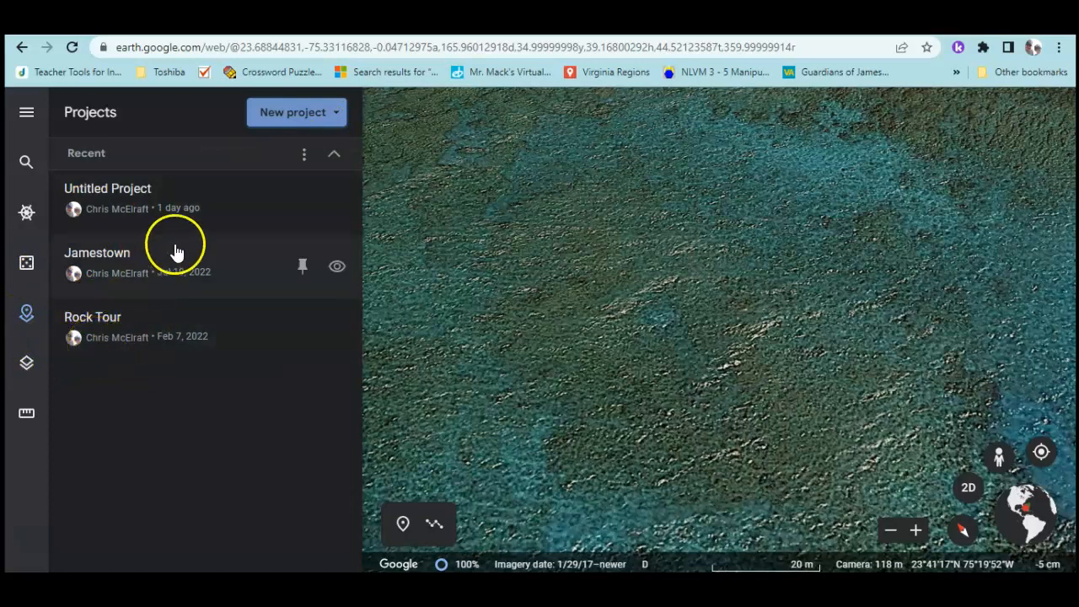
pyautogui.click(340, 116)
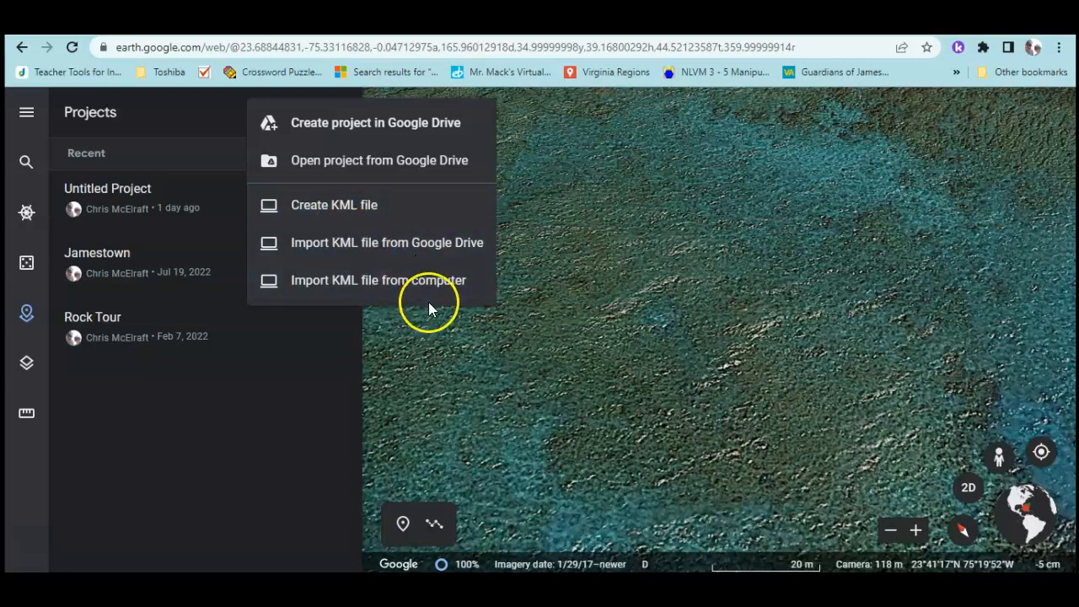
# Create a Drive project titled 'Famous Landmarks' with description 'Famous landmarks around the world'
pyautogui.click(370, 128)
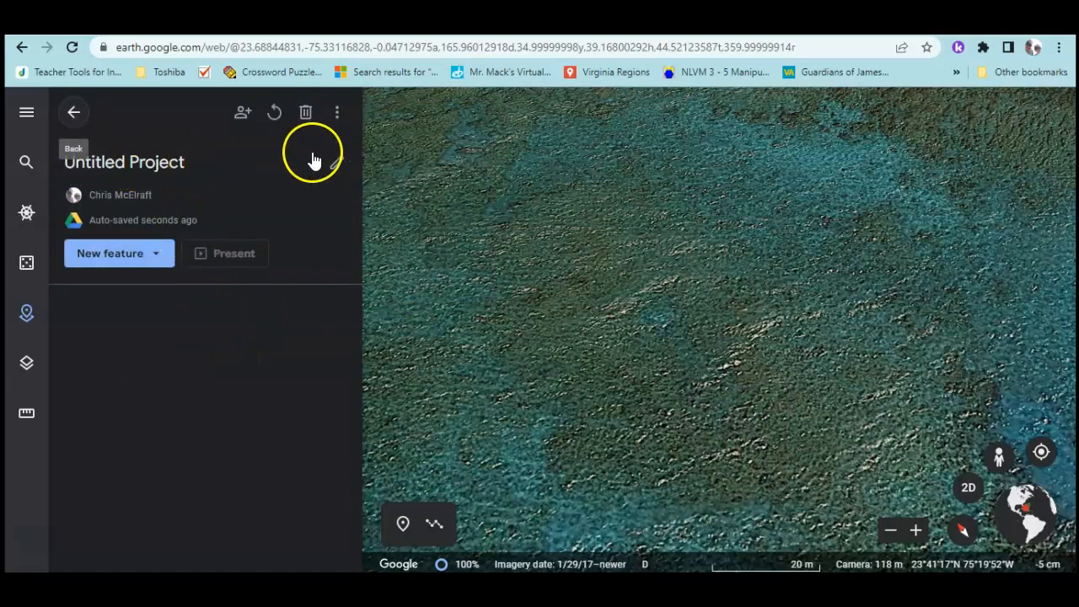
pyautogui.click(337, 162)
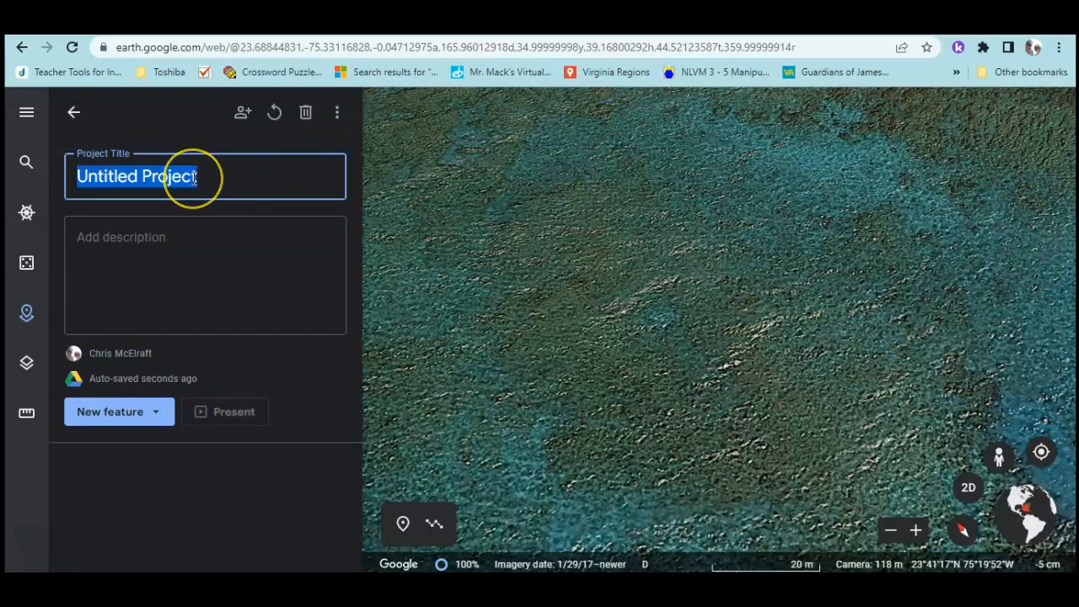
pyautogui.write('Landmarks')
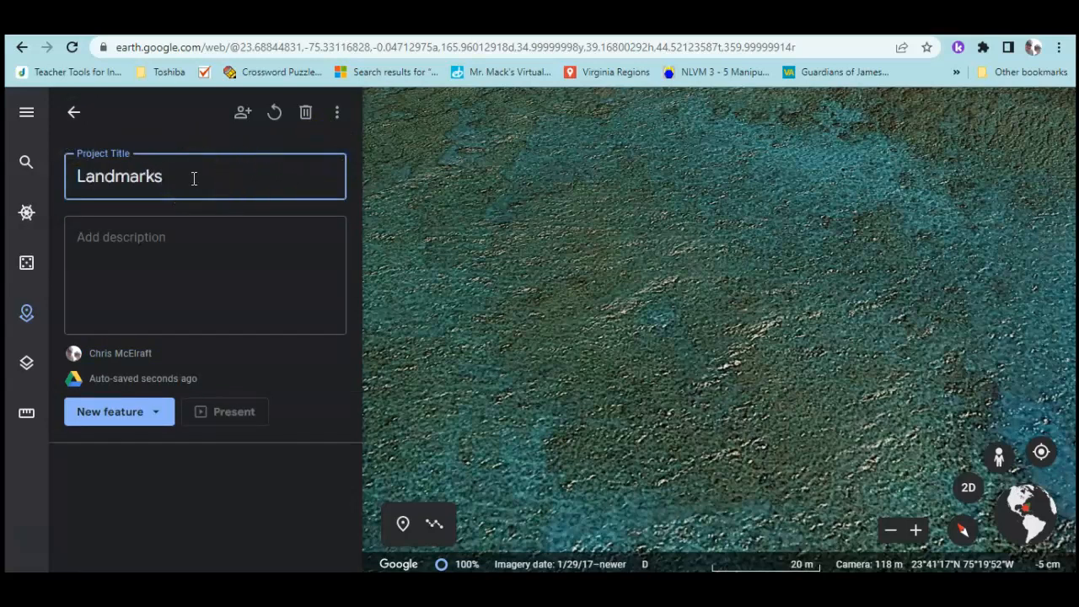
pyautogui.write('Famous')
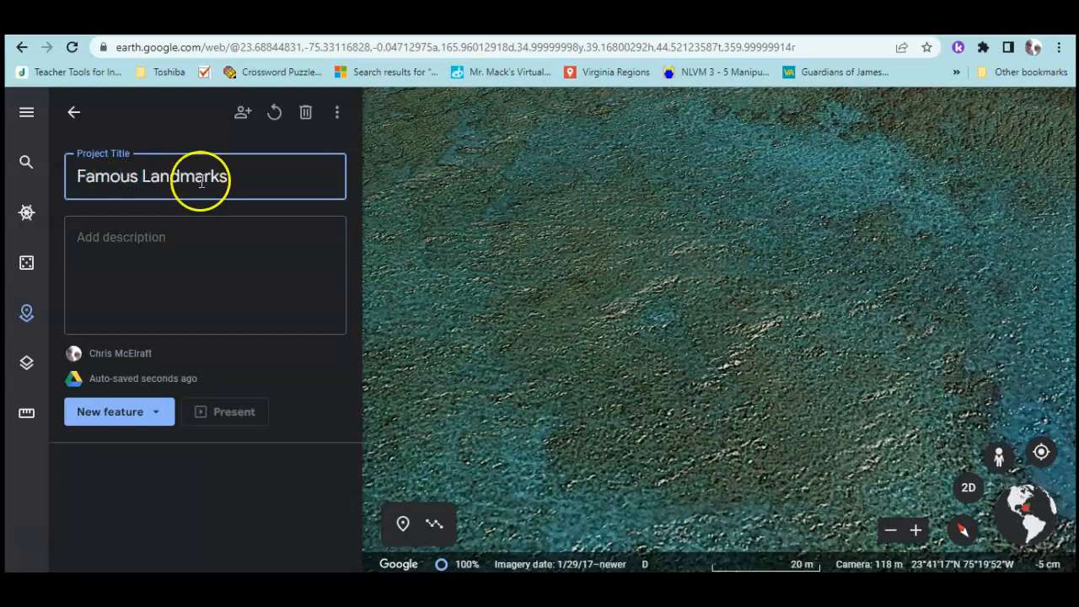
pyautogui.click(178, 252)
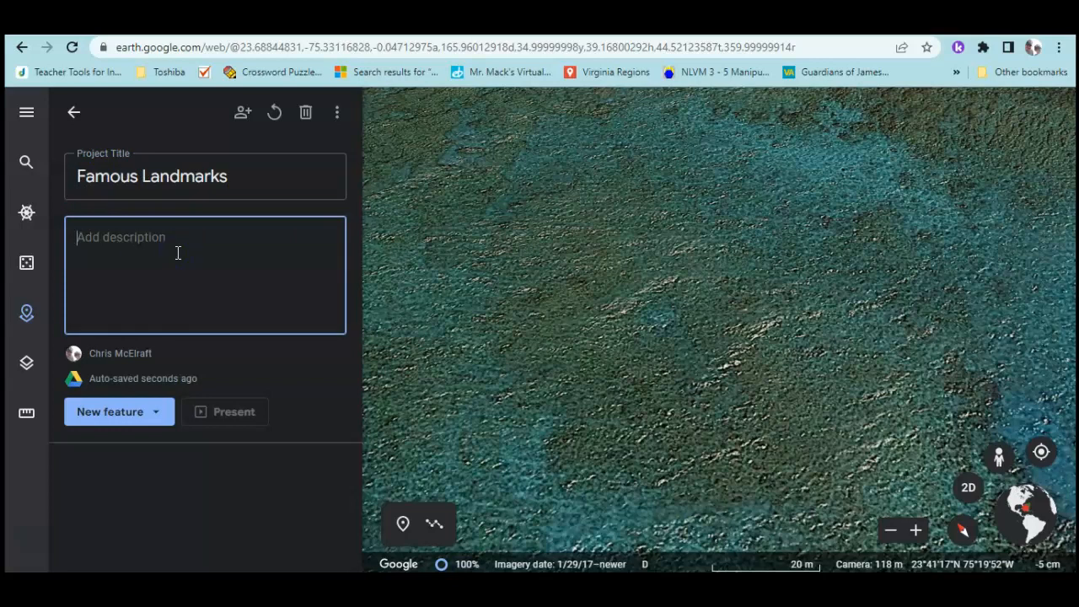
pyautogui.write('Fa')
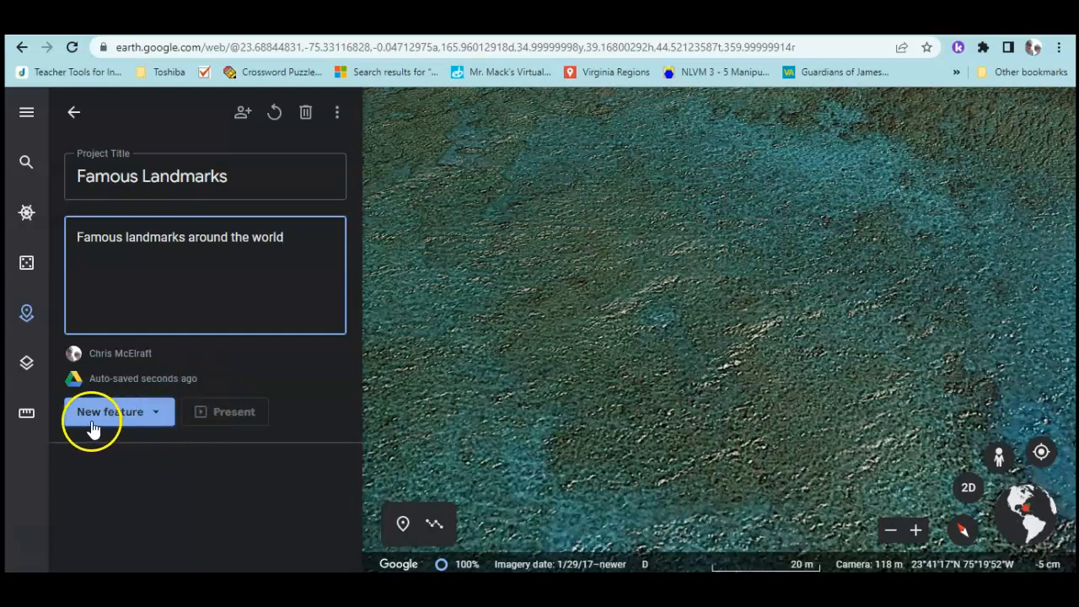
pyautogui.click(157, 414)
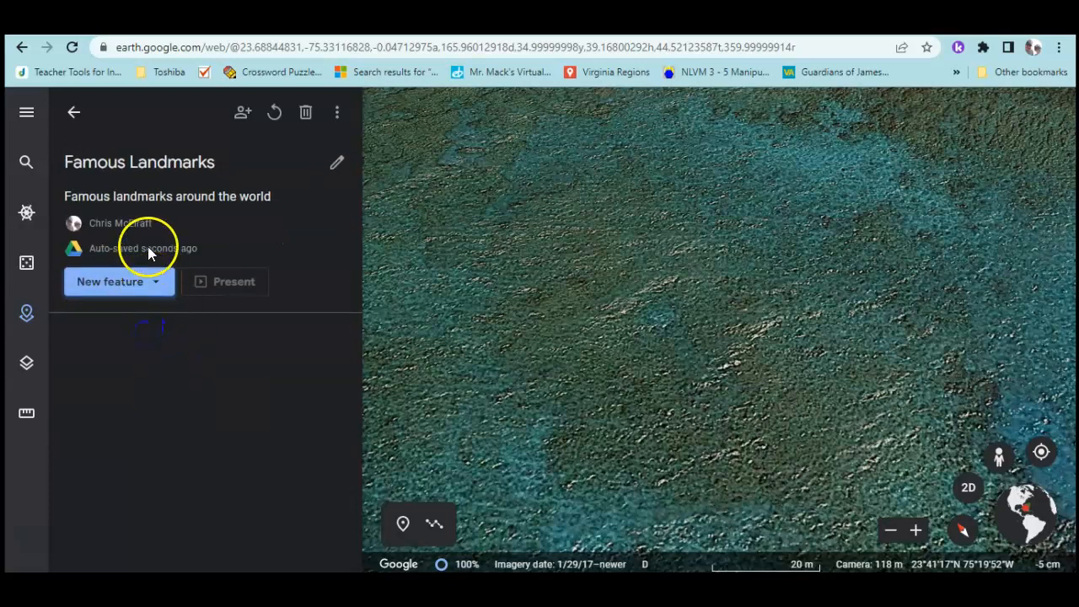
# Add a fullscreen slide to the project titled 'Landmarks'
pyautogui.click(156, 285)
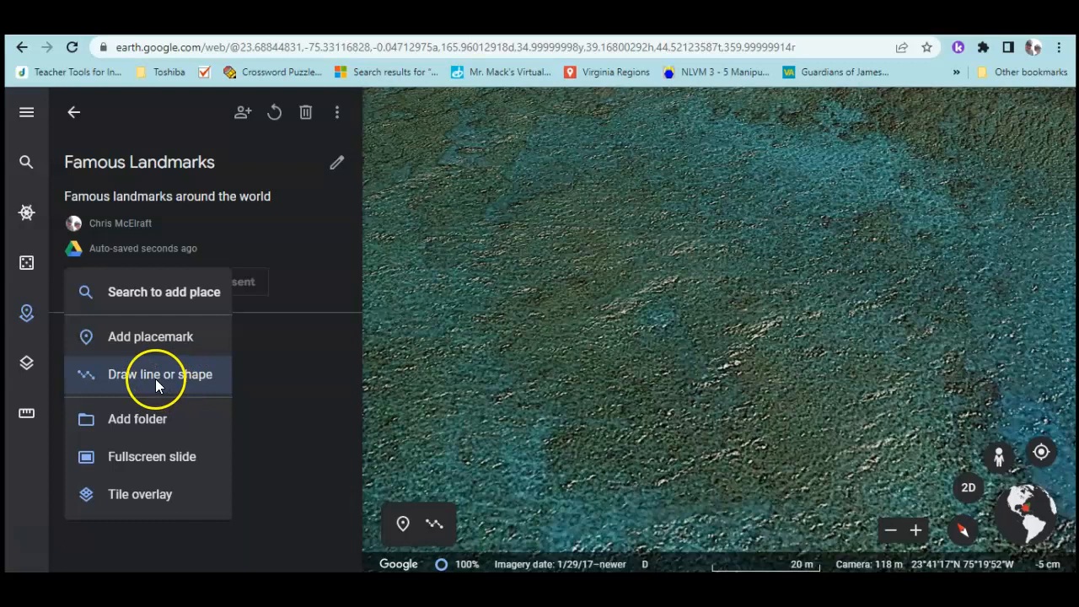
pyautogui.click(138, 460)
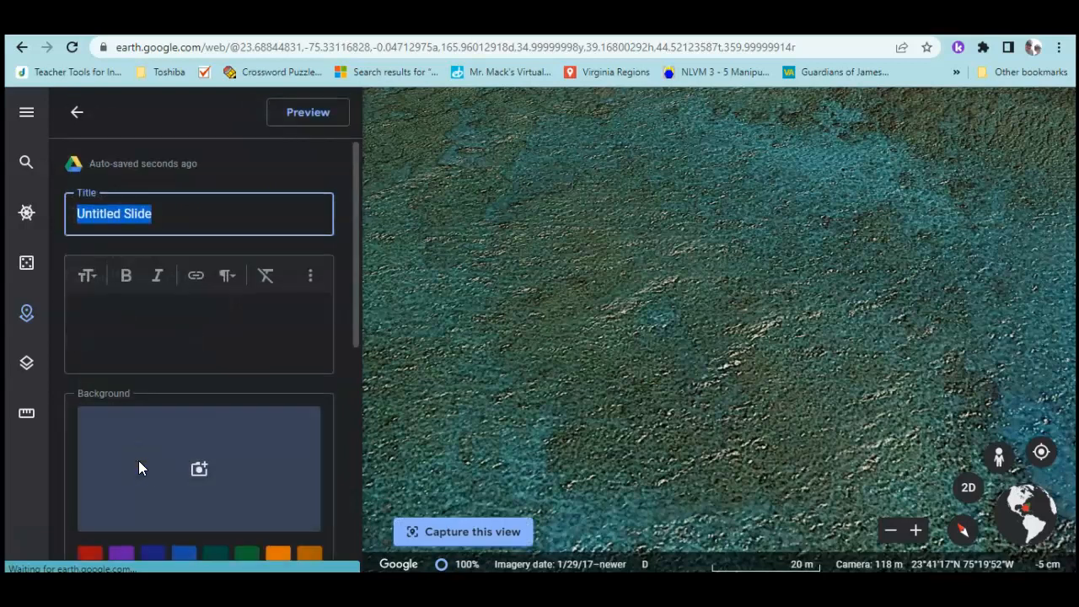
pyautogui.write('Landmarks')
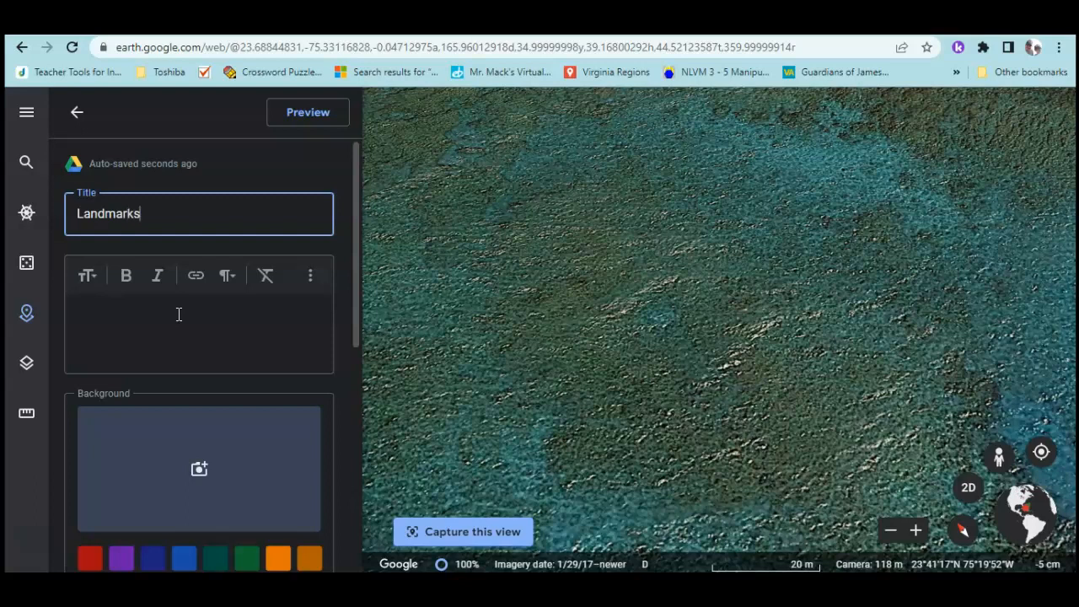
# Write 'Take a tour of famous landmarks from around the world!' and open the background image picker
pyautogui.click(179, 313)
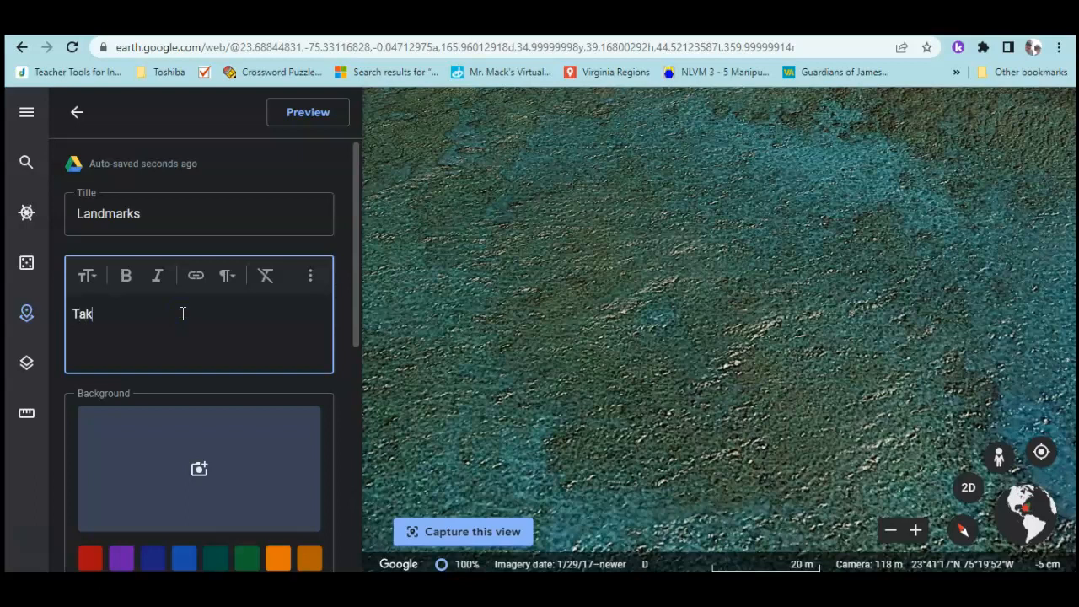
pyautogui.write('Take a tour of famous landmarks from ar')
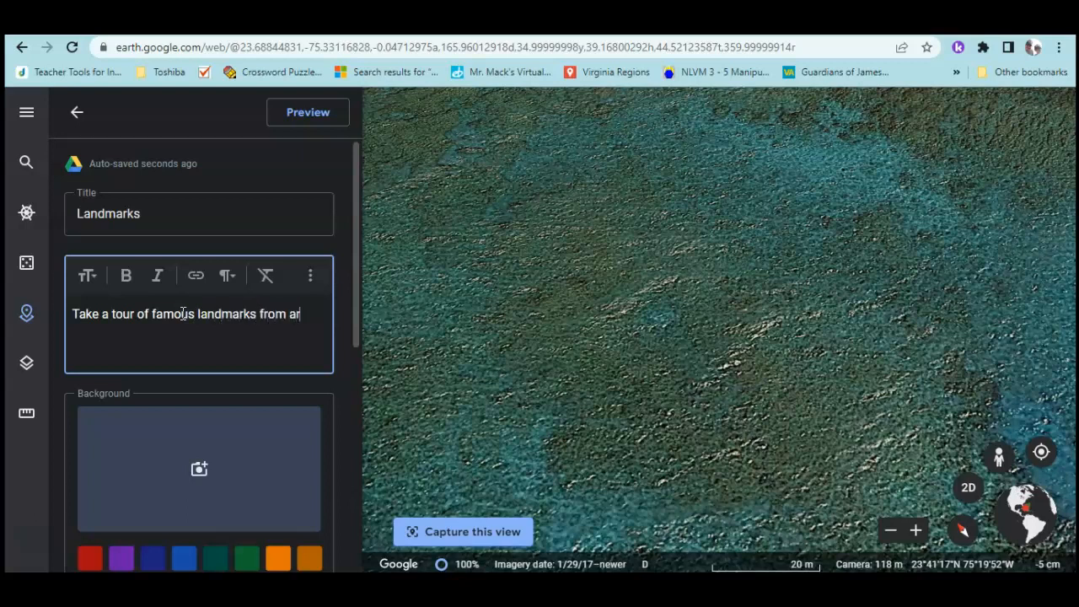
pyautogui.write('und the world!')
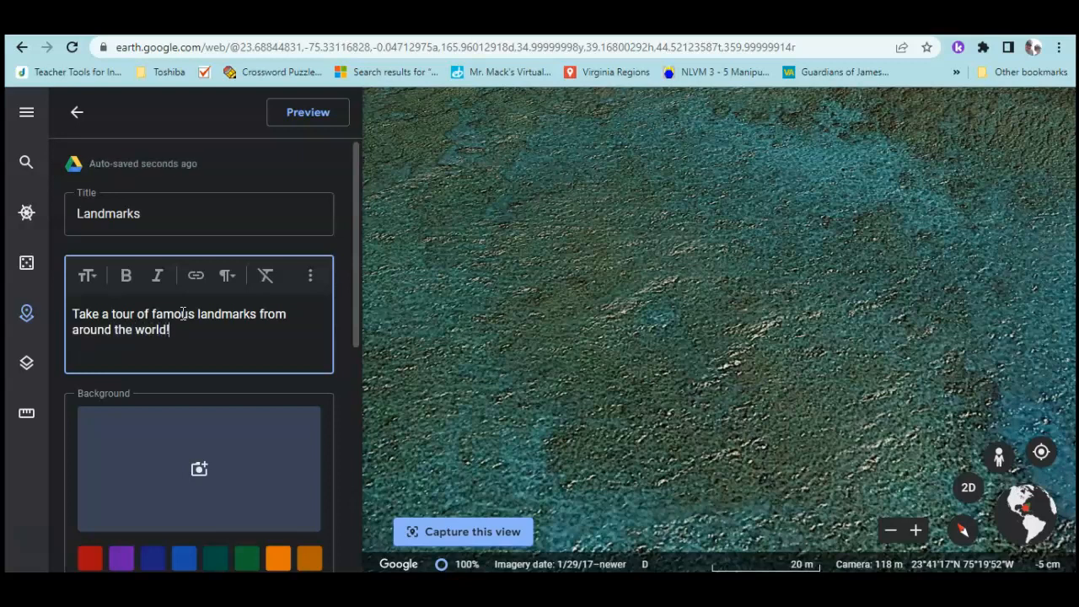
pyautogui.scroll(-1, 152, 539)
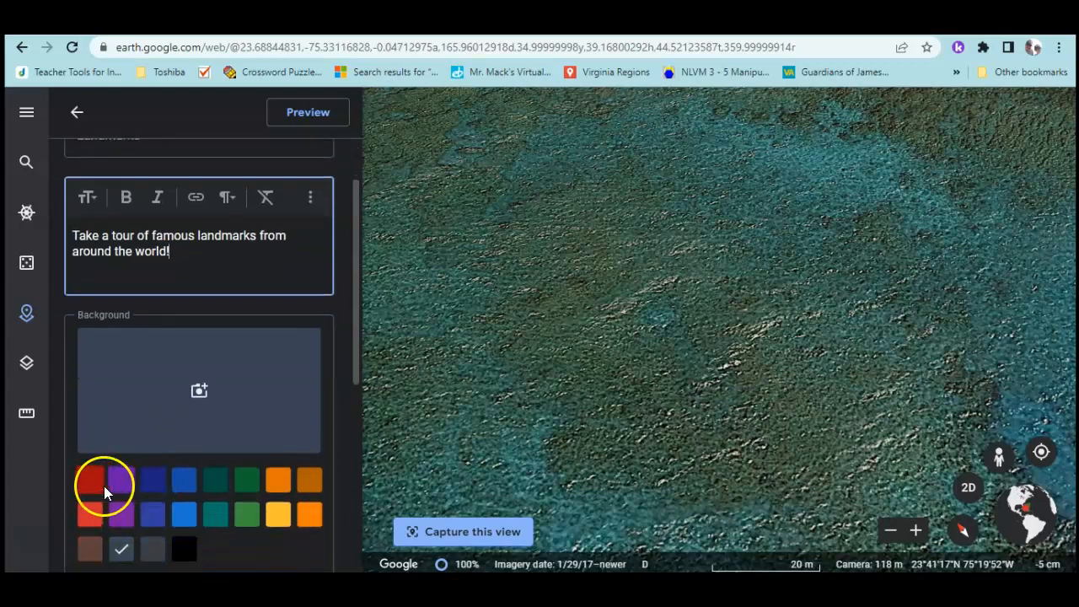
pyautogui.click(208, 389)
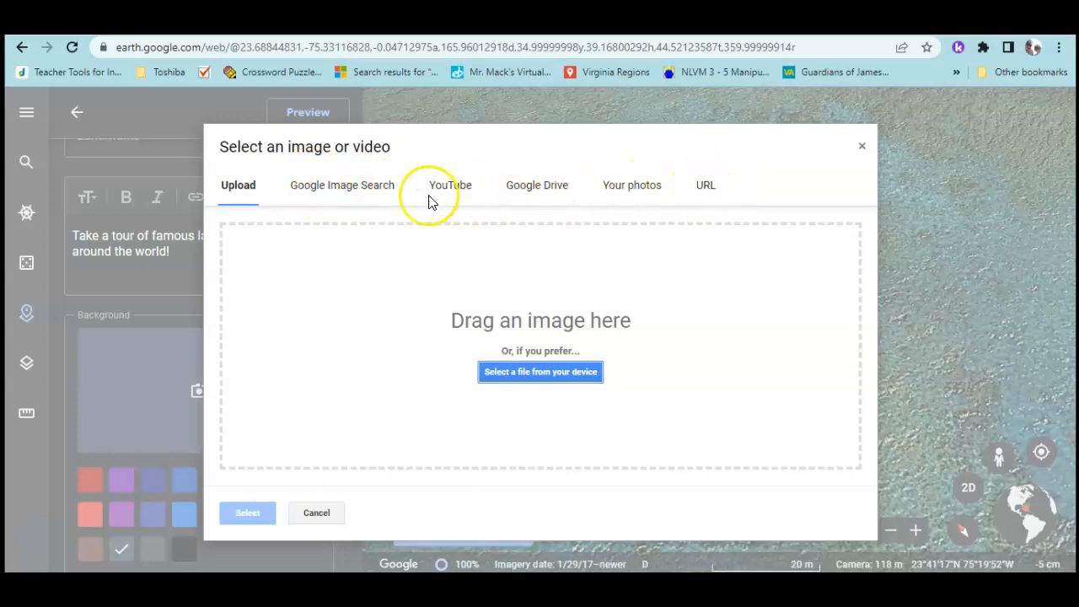
# Search Google Images for 'landmarks' and set the landmark collage as the slide background
pyautogui.click(354, 185)
pyautogui.click(333, 249)
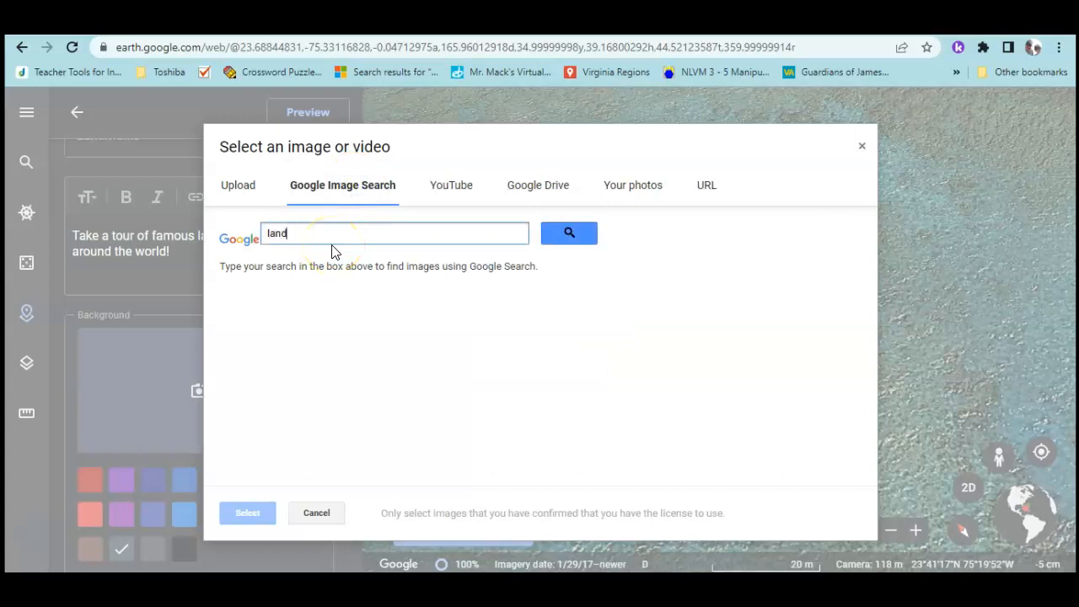
pyautogui.press('Return')
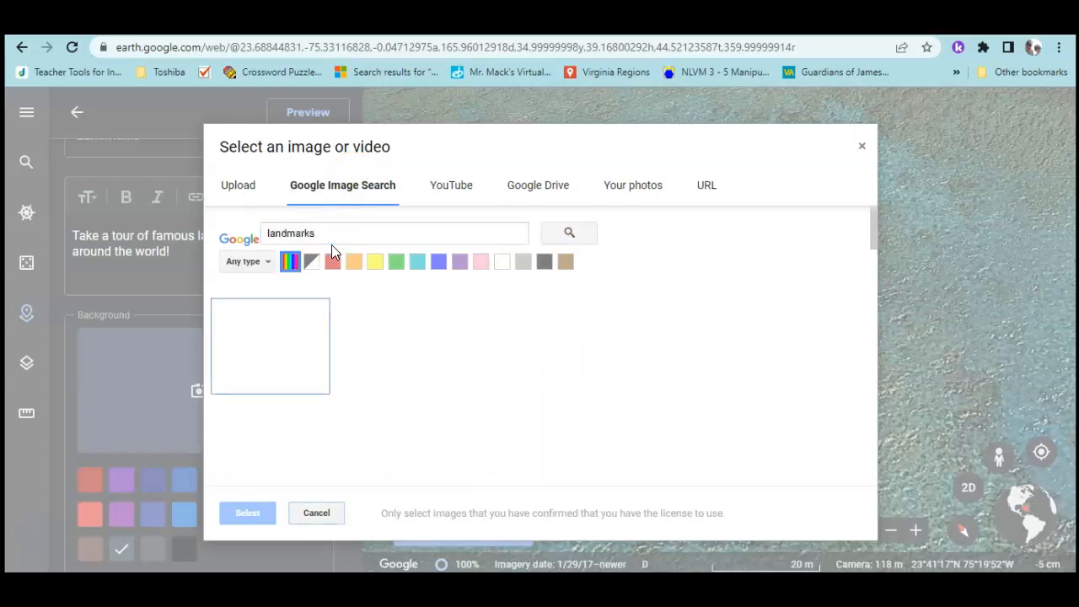
pyautogui.click(348, 237)
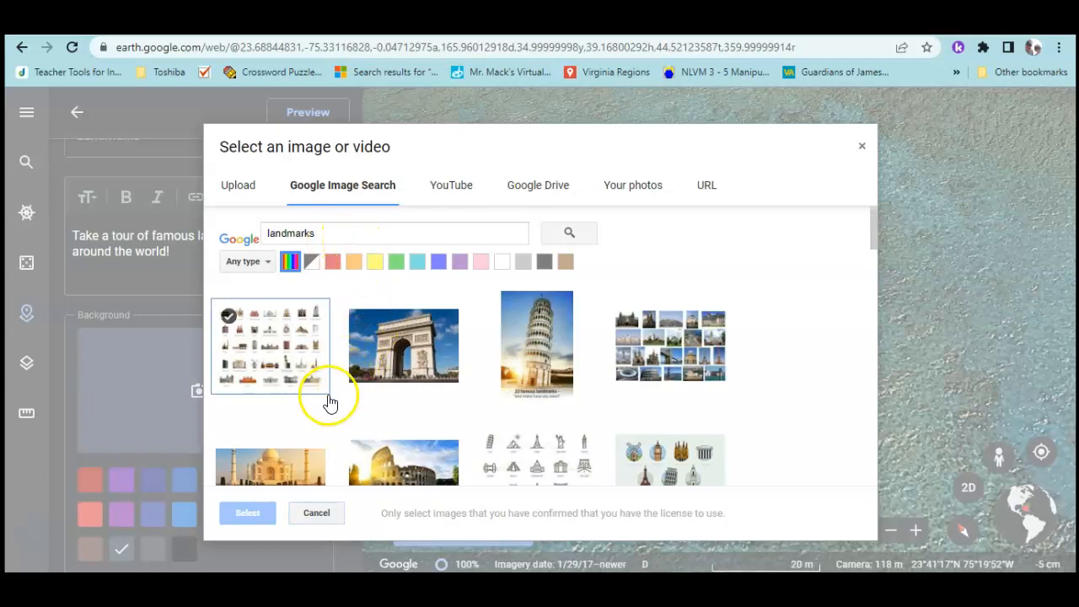
pyautogui.scroll(-3, 329, 402)
pyautogui.scroll(2, 330, 402)
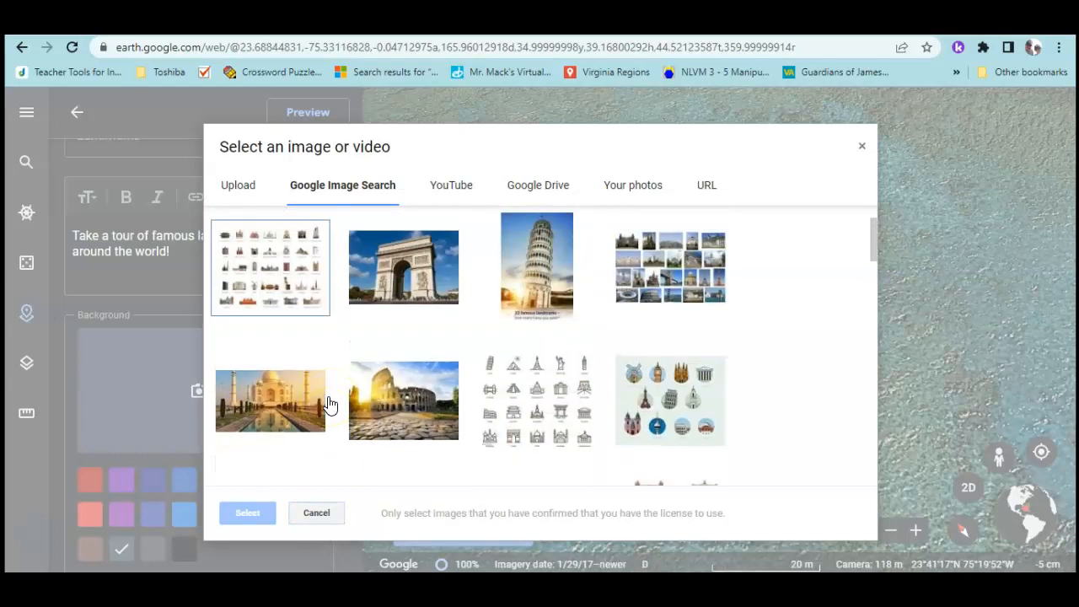
pyautogui.click(681, 292)
pyautogui.click(248, 514)
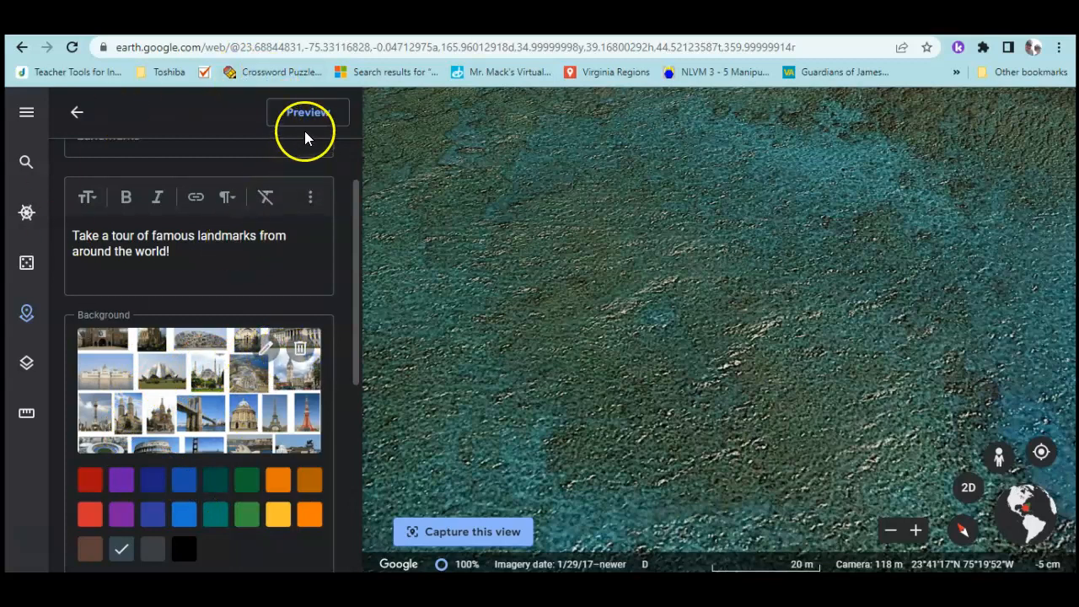
pyautogui.scroll(-3, 272, 379)
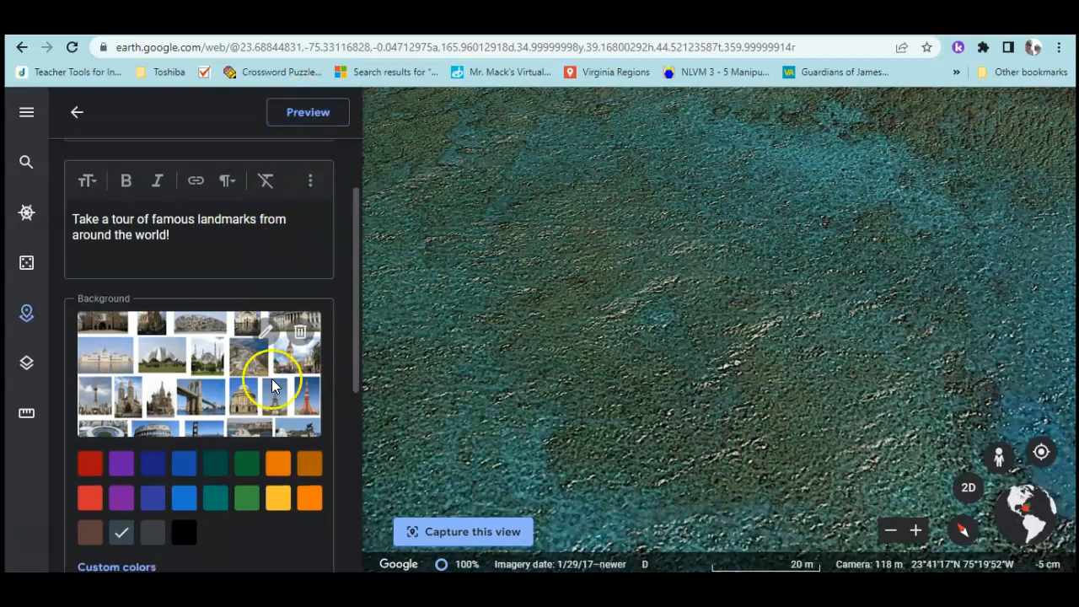
pyautogui.scroll(1, 196, 472)
# Present the project from its overview, view the Landmarks title slide, then exit
pyautogui.scroll(1, 190, 442)
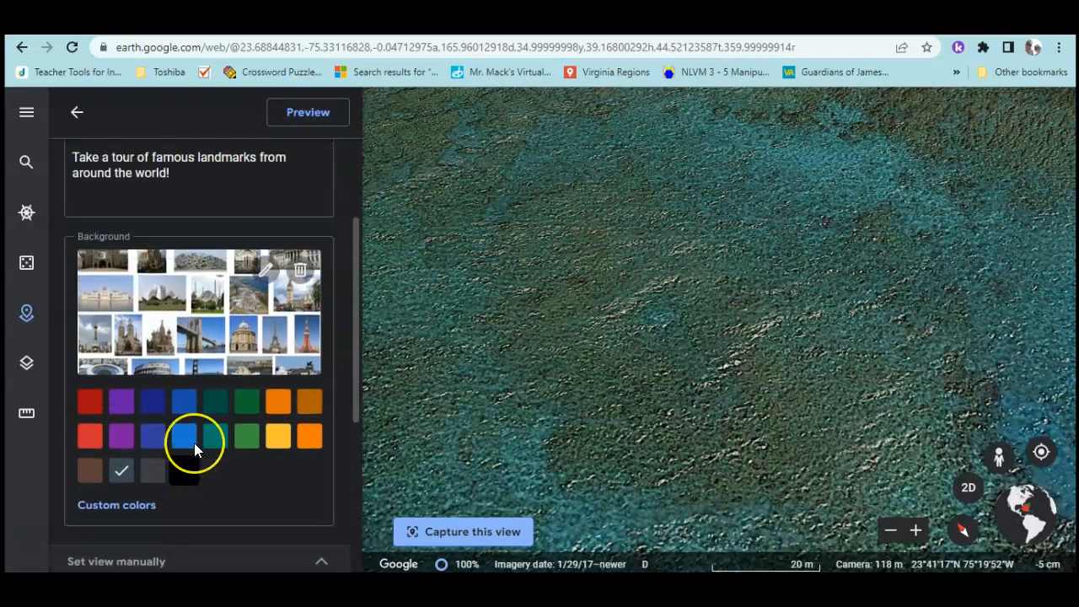
pyautogui.scroll(2, 194, 443)
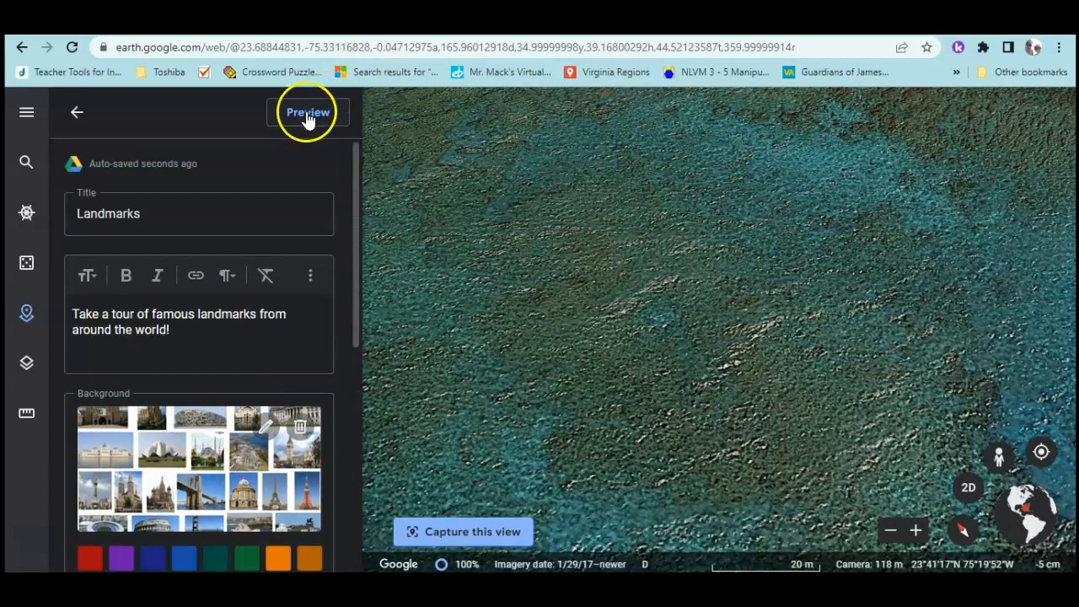
pyautogui.click(77, 112)
pyautogui.click(232, 291)
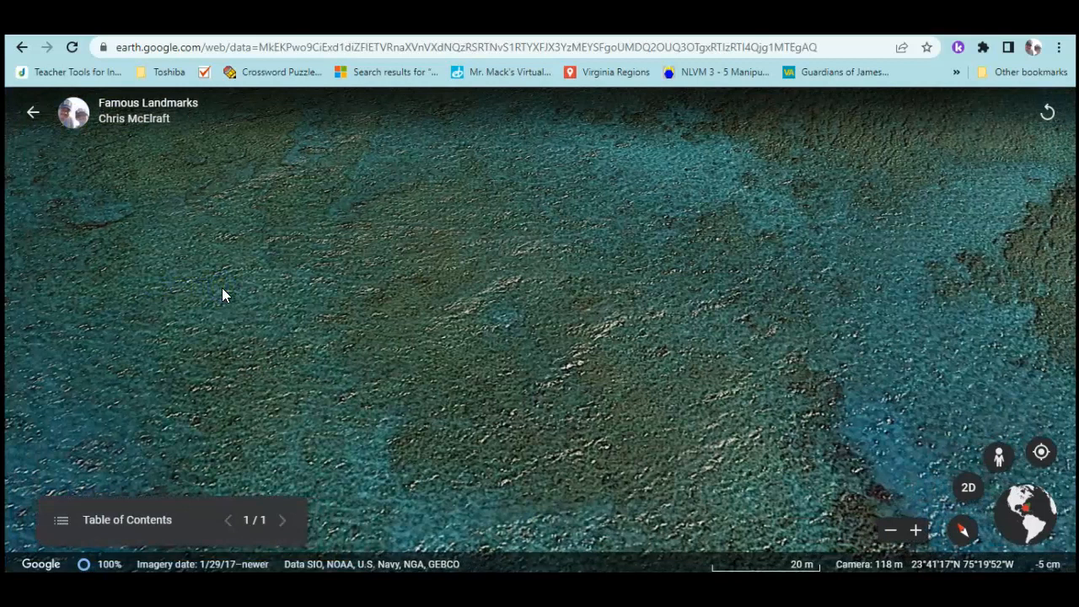
pyautogui.click(238, 526)
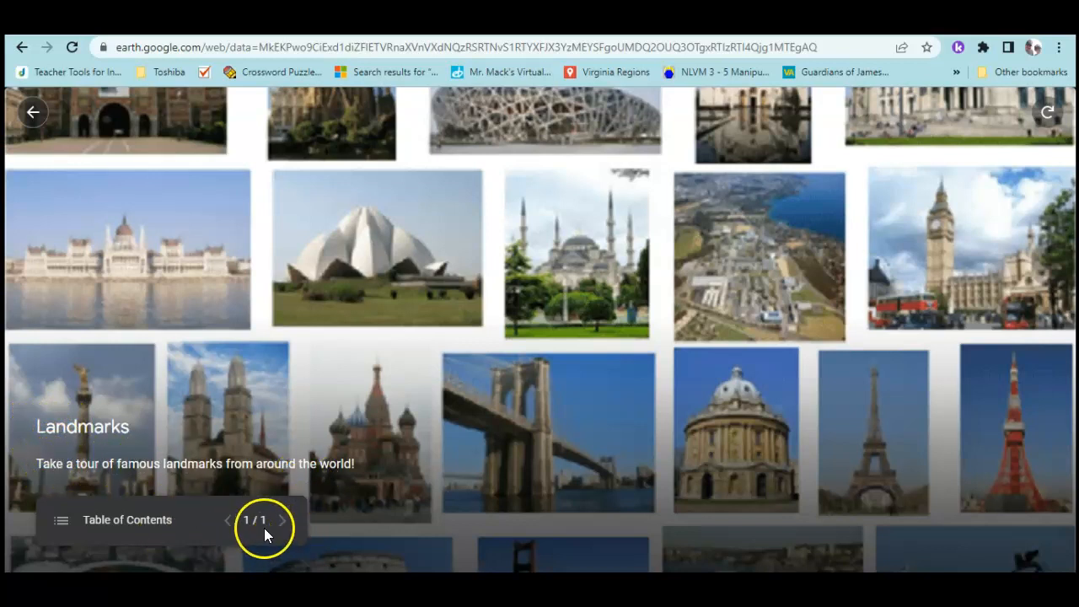
pyautogui.click(31, 116)
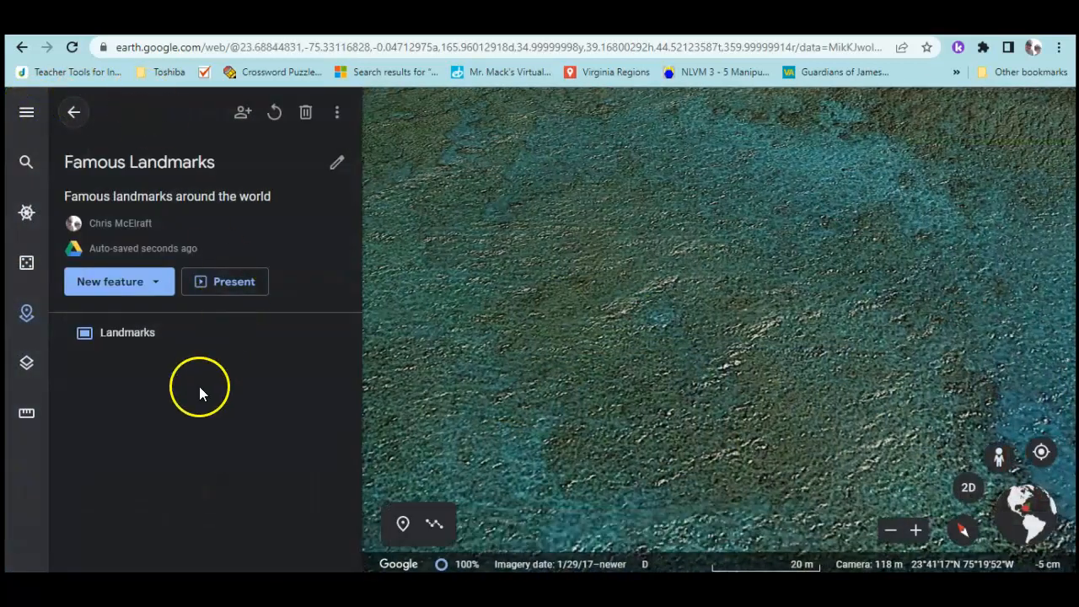
# Search for 'Golden Gate Bridge' as a new feature and fly to the first result
pyautogui.click(154, 283)
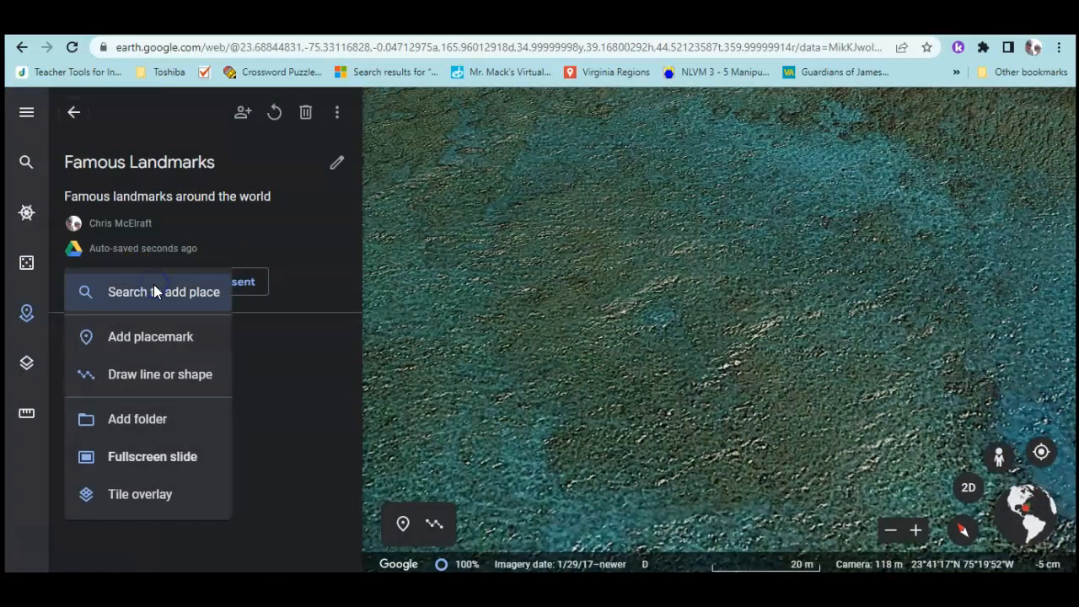
pyautogui.click(145, 299)
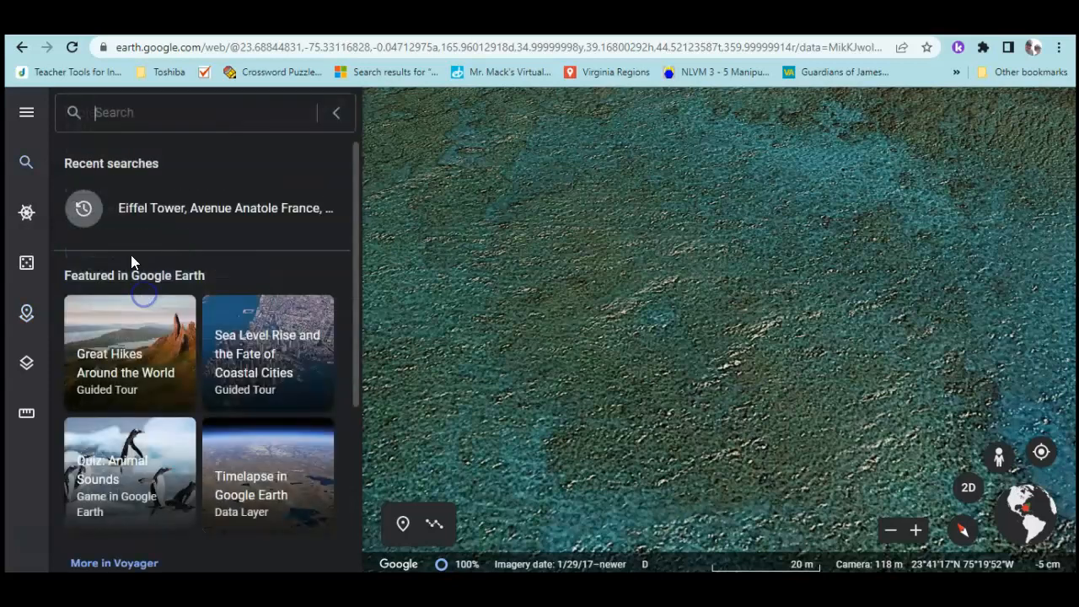
pyautogui.write('Golden')
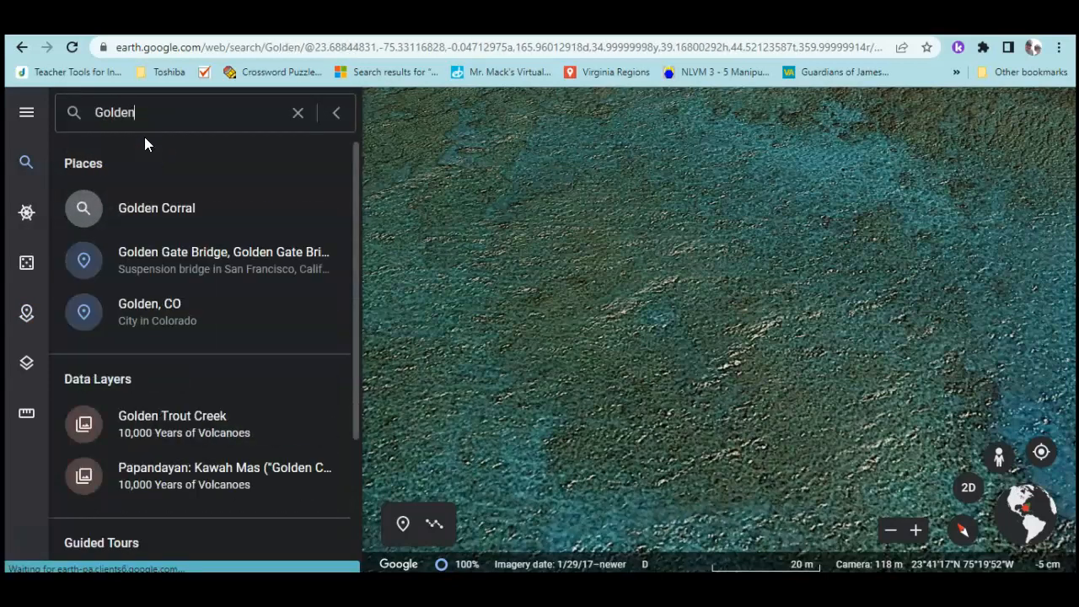
pyautogui.write(' Gate Bridg')
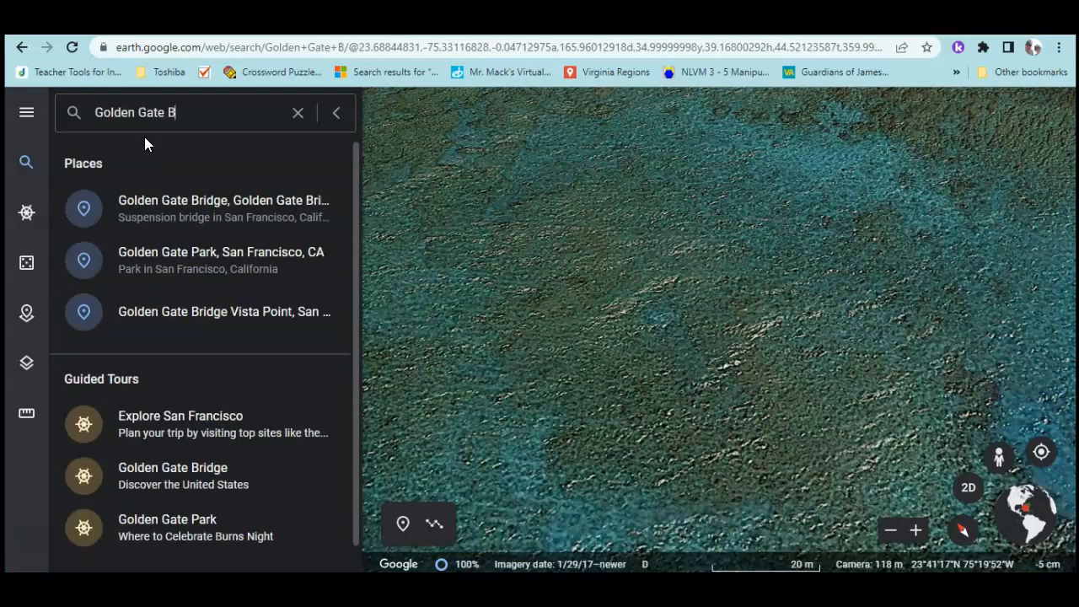
pyautogui.write('e')
pyautogui.click(155, 211)
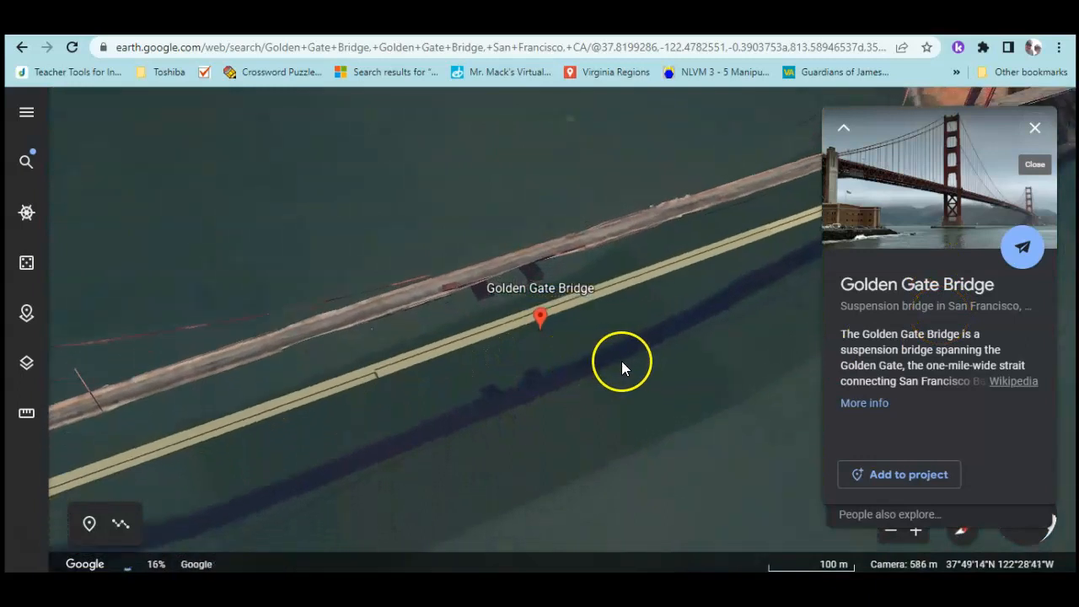
# Add the Golden Gate Bridge placemark and capture a bridge-deck Street View as its view
pyautogui.click(896, 475)
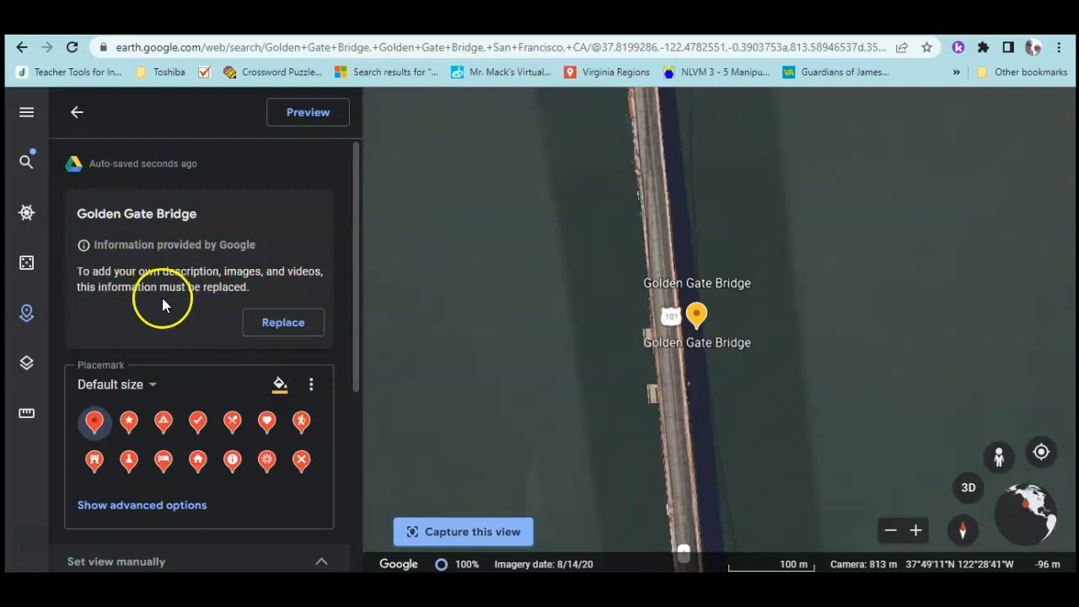
pyautogui.click(266, 330)
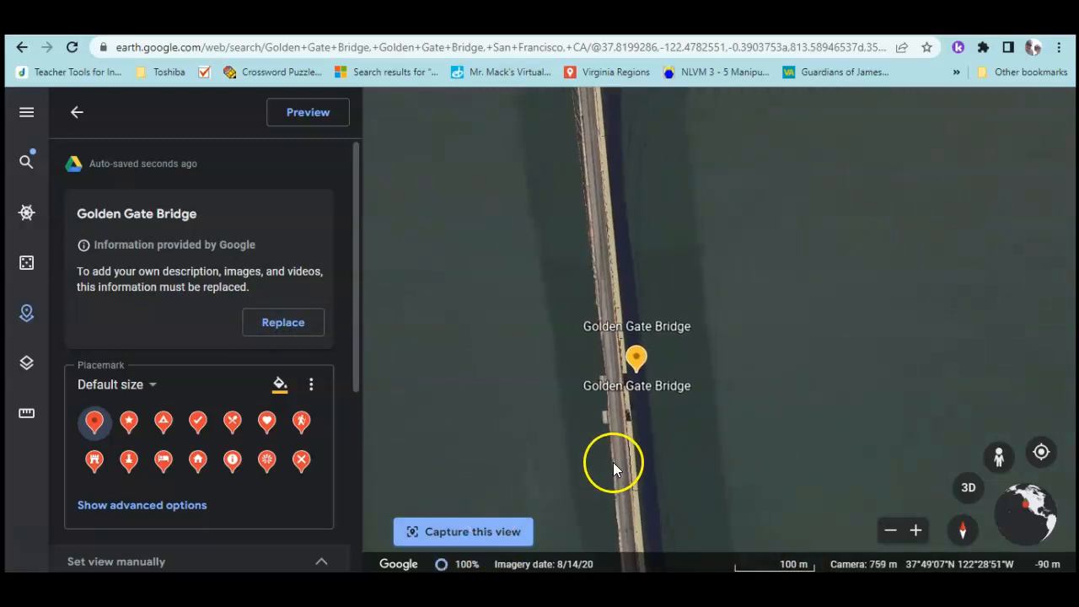
pyautogui.click(1003, 455)
pyautogui.moveTo(759, 394); pyautogui.dragTo(626, 203)
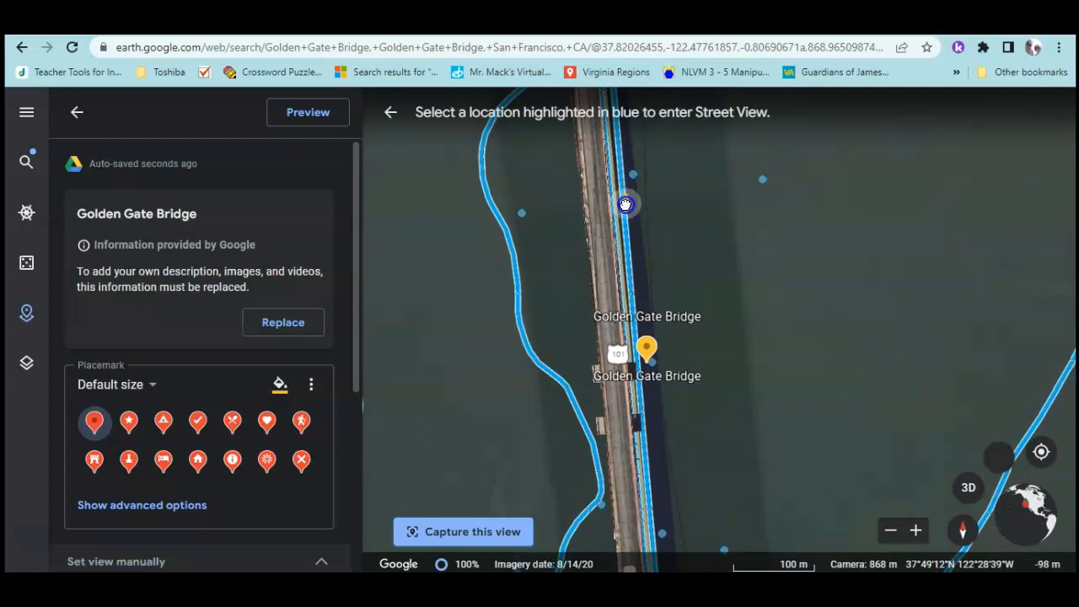
pyautogui.moveTo(626, 203); pyautogui.dragTo(626, 204)
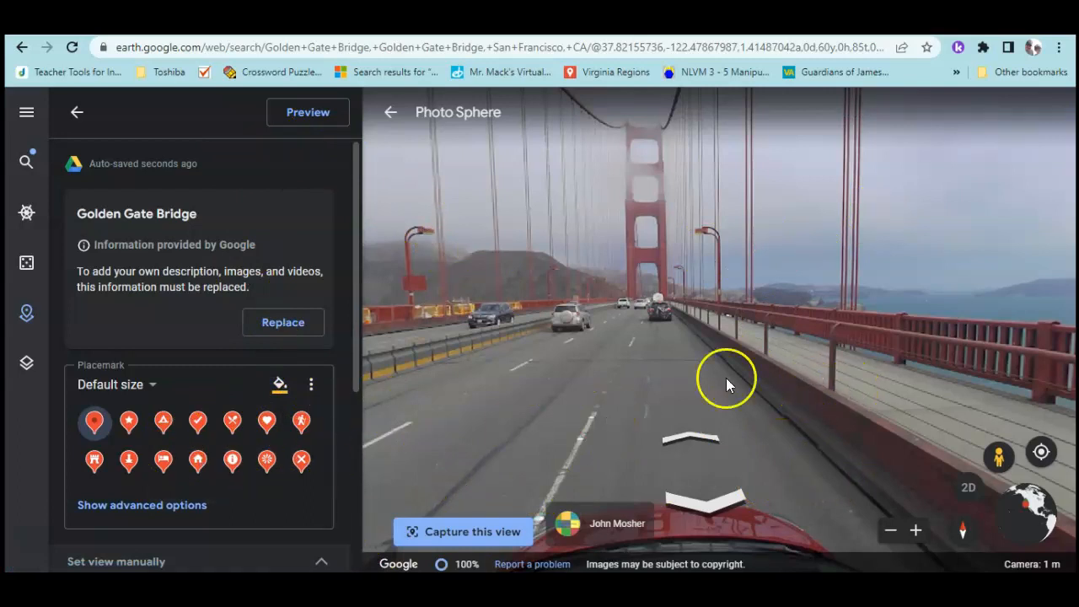
pyautogui.click(424, 544)
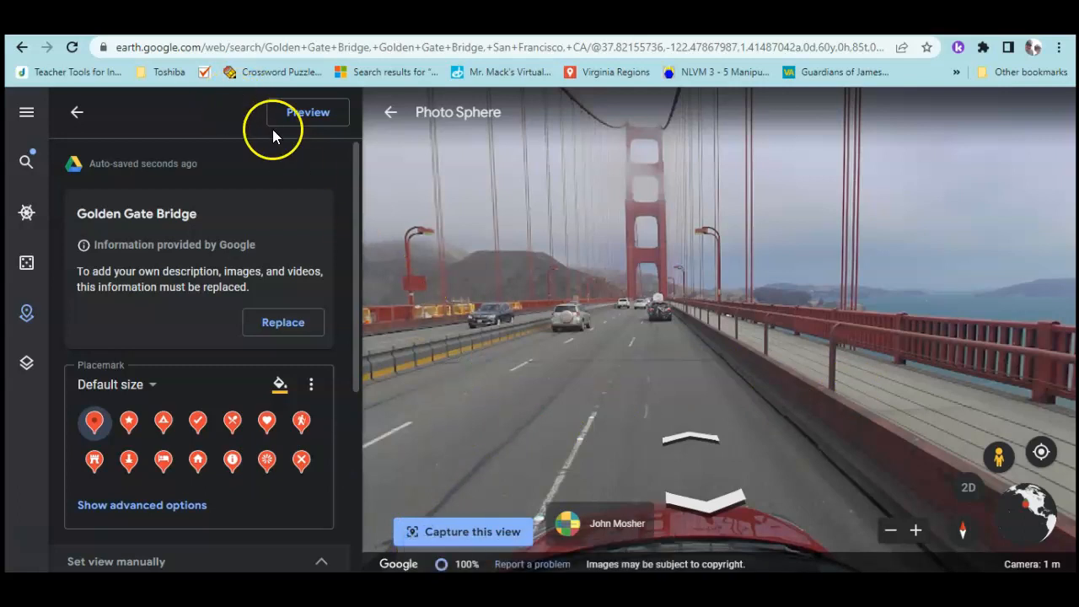
# Present the project through slide 2/2, the Golden Gate Bridge street view, then exit
pyautogui.click(305, 112)
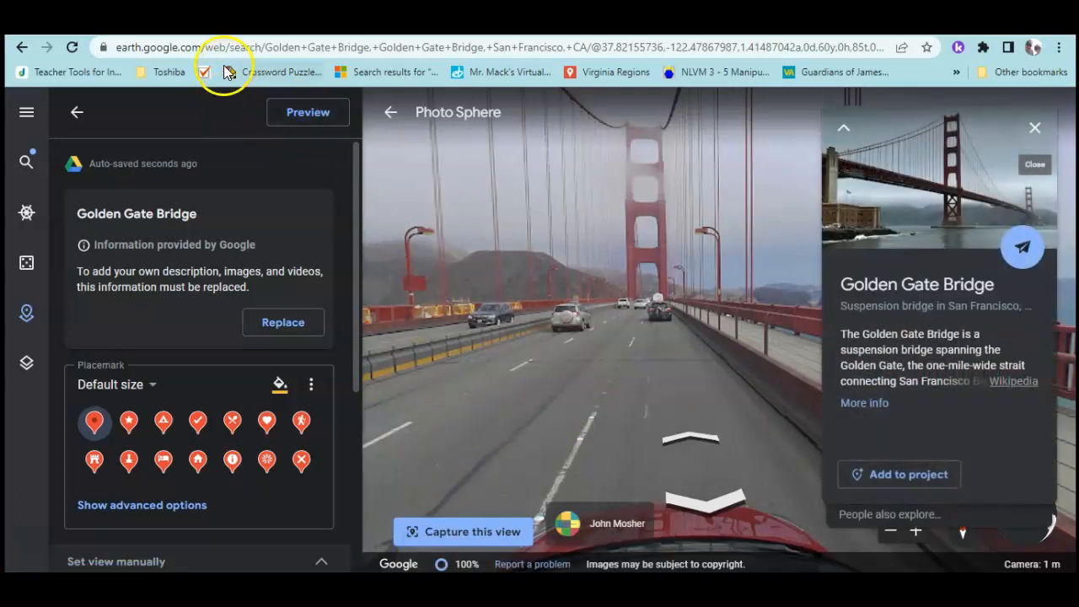
pyautogui.click(77, 118)
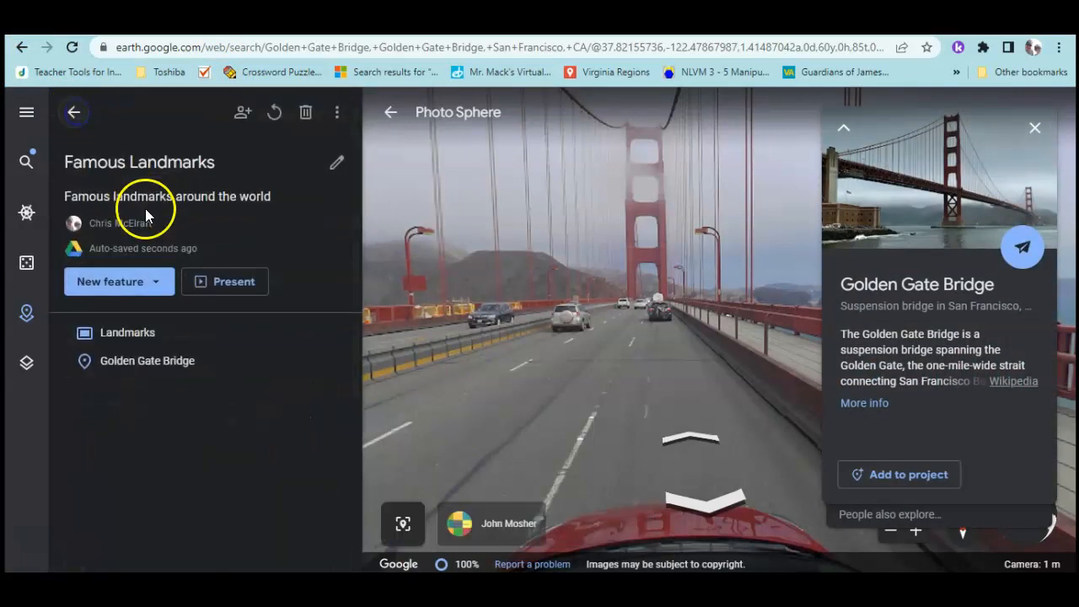
pyautogui.click(218, 291)
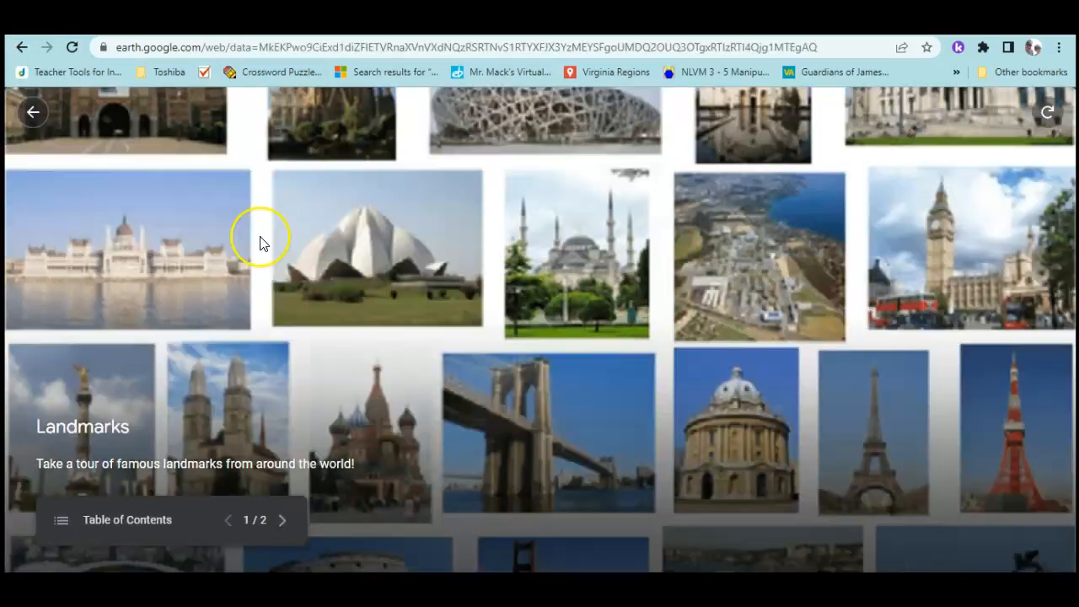
pyautogui.click(284, 522)
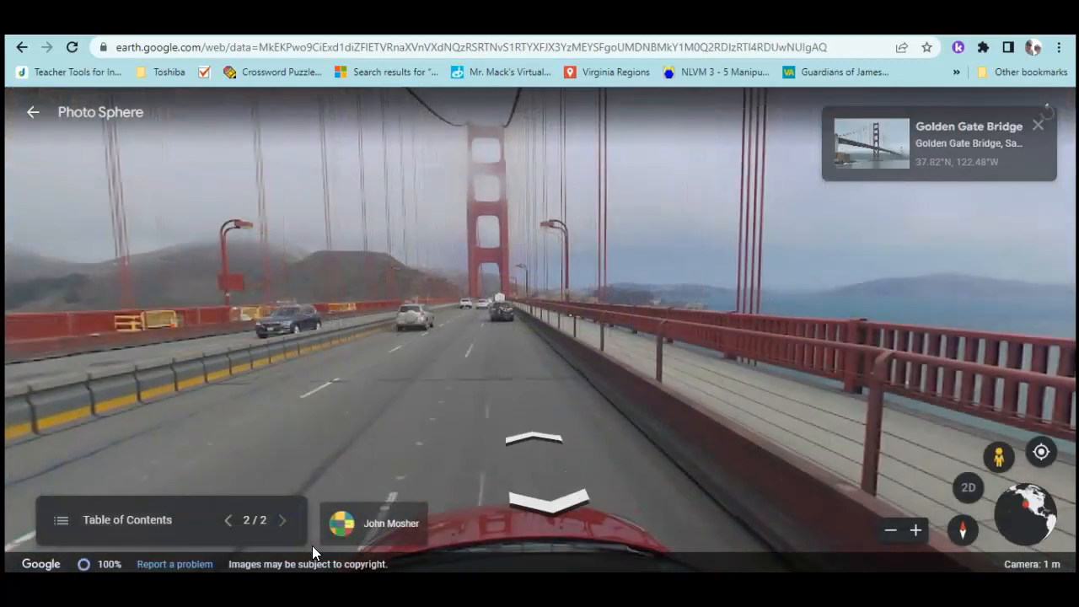
pyautogui.click(30, 116)
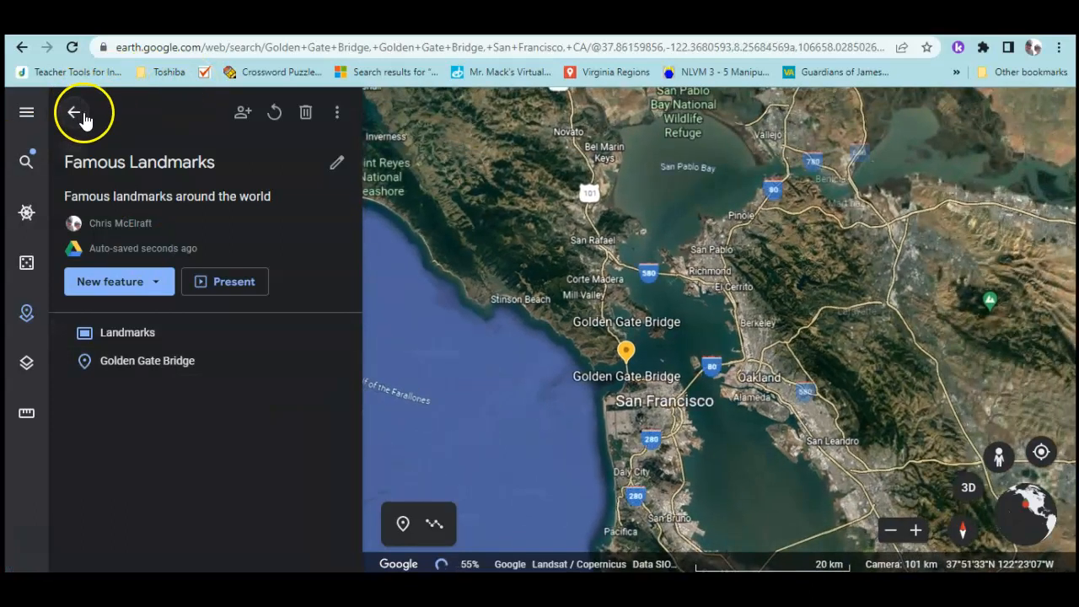
# Add a second Golden Gate Bridge place to the project with Search to add place
pyautogui.click(139, 284)
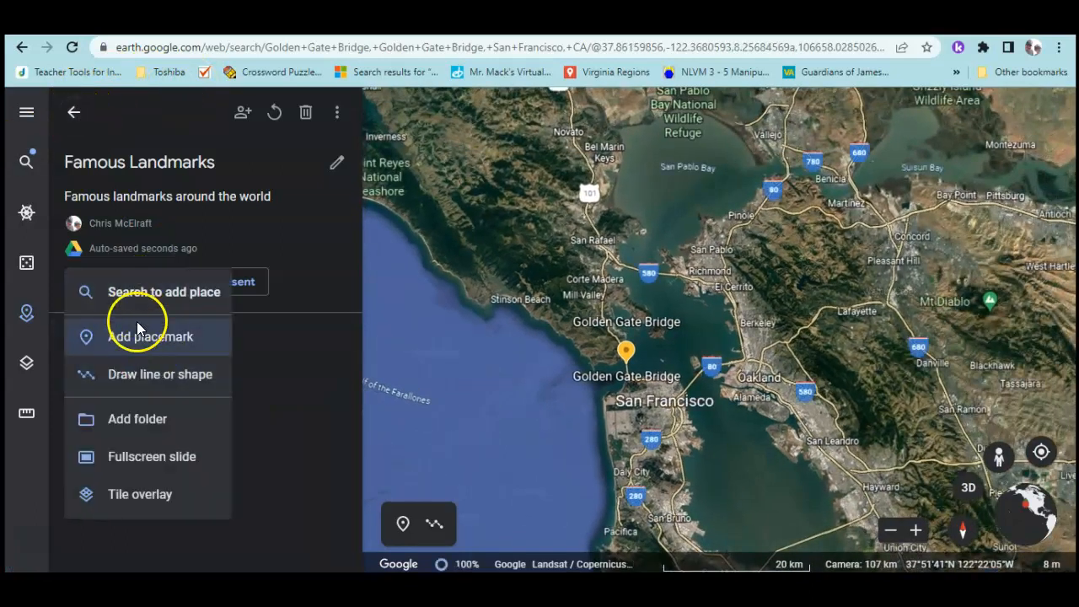
pyautogui.click(138, 331)
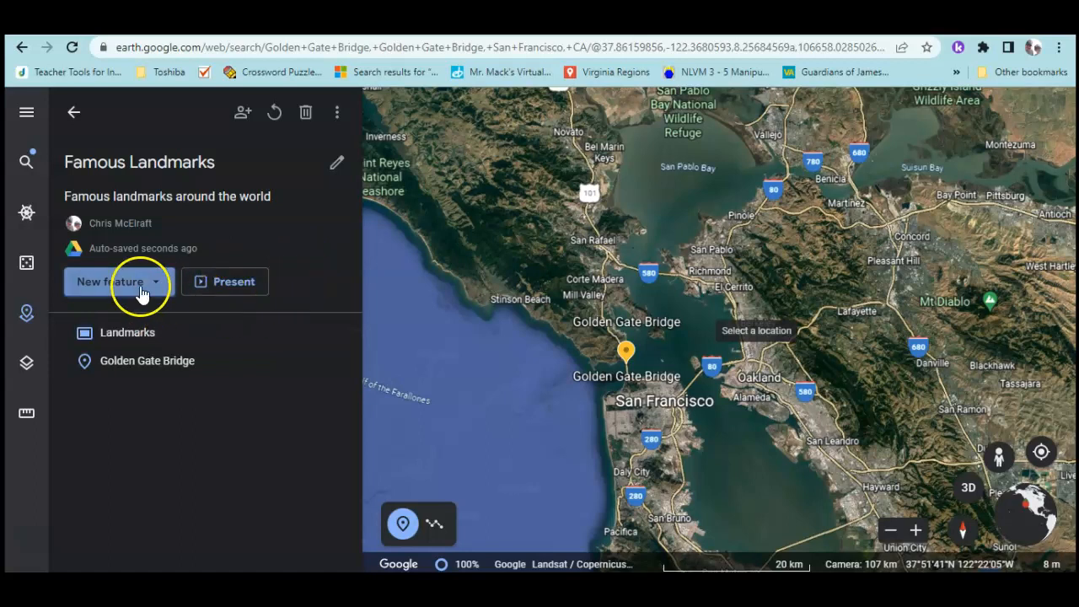
pyautogui.click(270, 114)
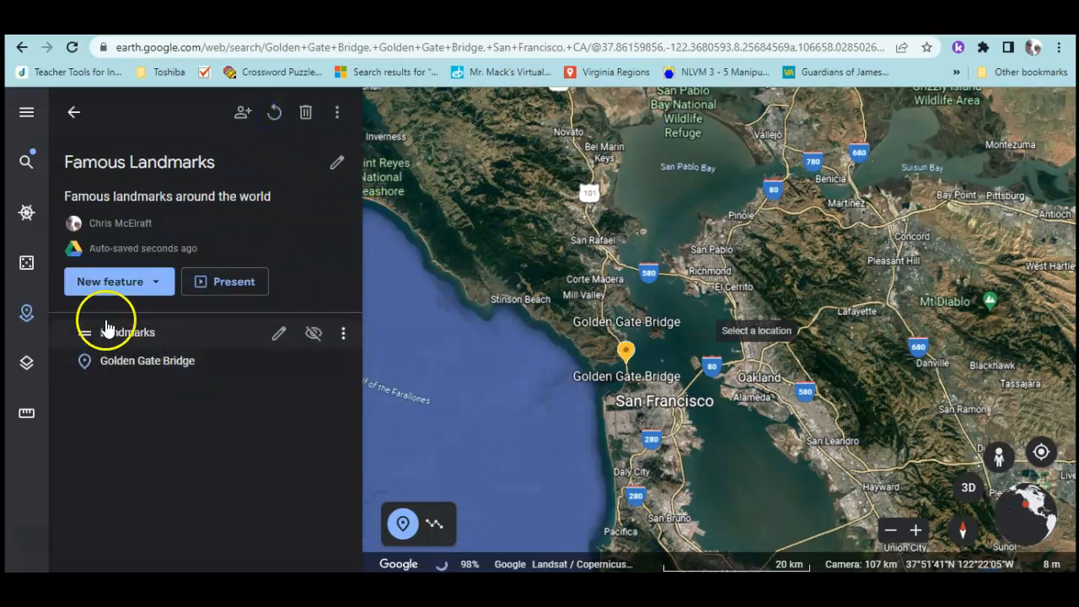
pyautogui.click(142, 283)
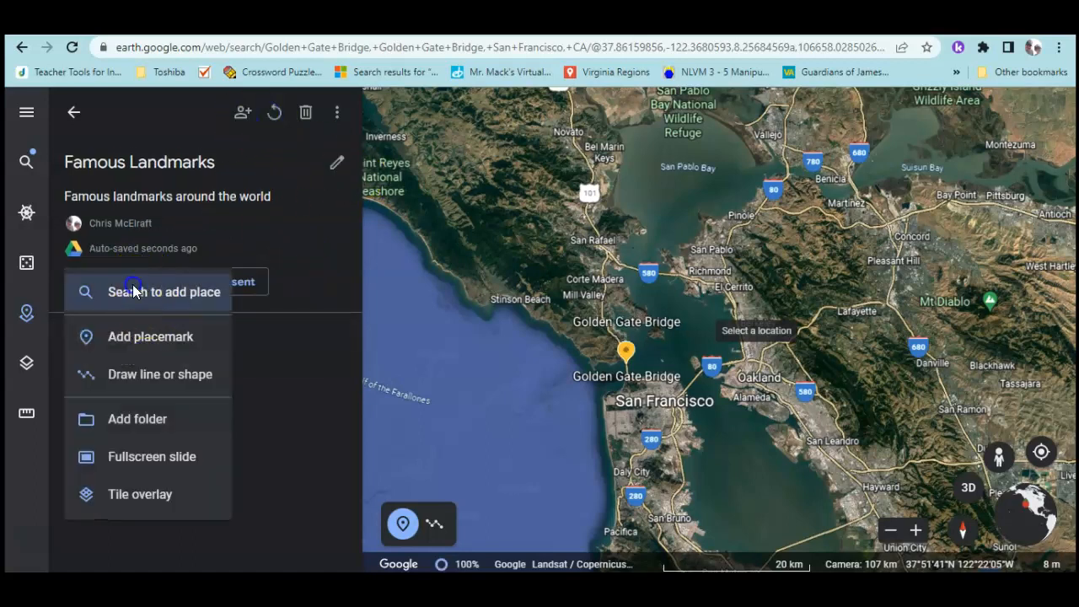
pyautogui.click(138, 291)
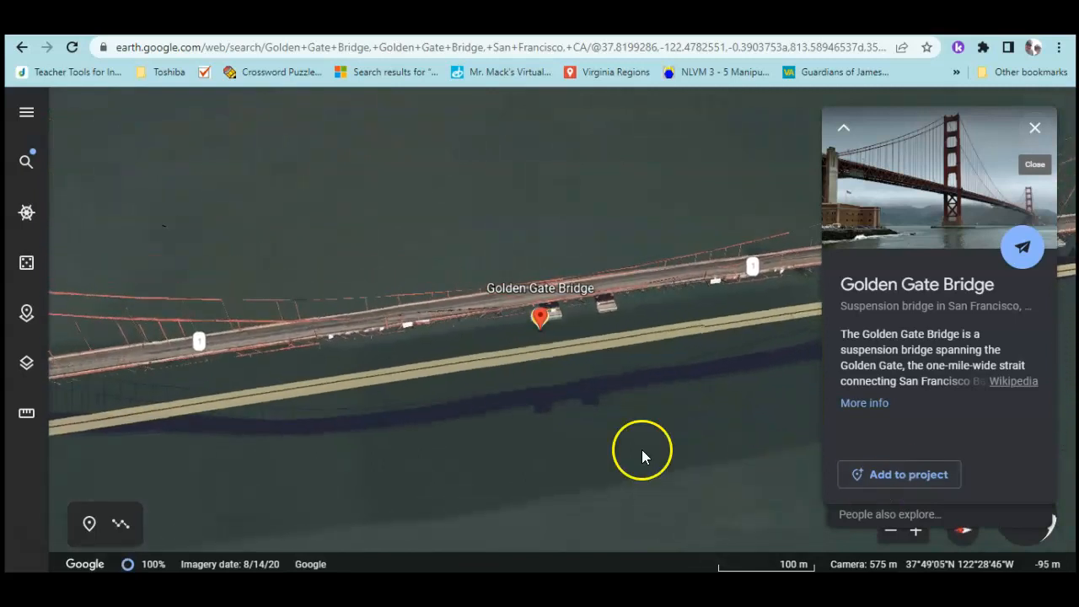
pyautogui.click(865, 479)
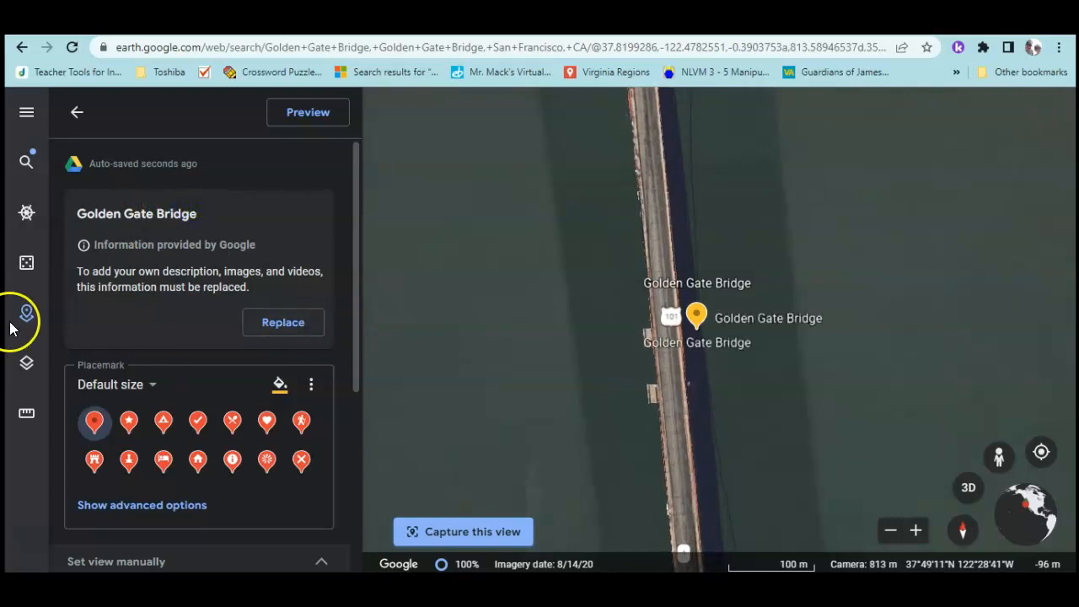
# Reorder the two Golden Gate Bridge entries and open the first for editing at street level
pyautogui.click(76, 114)
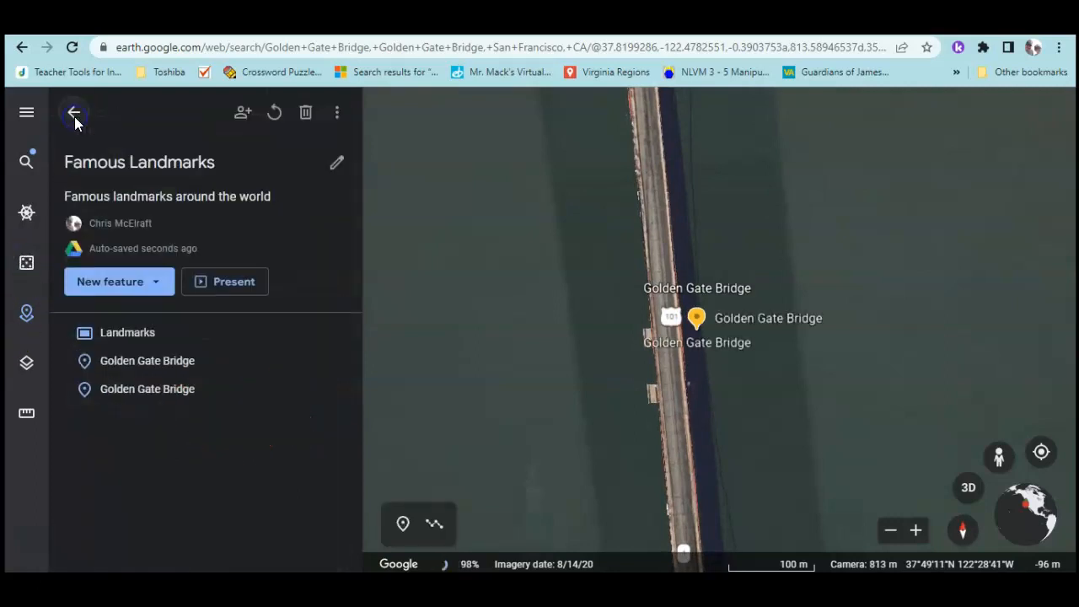
pyautogui.moveTo(145, 403); pyautogui.dragTo(146, 371)
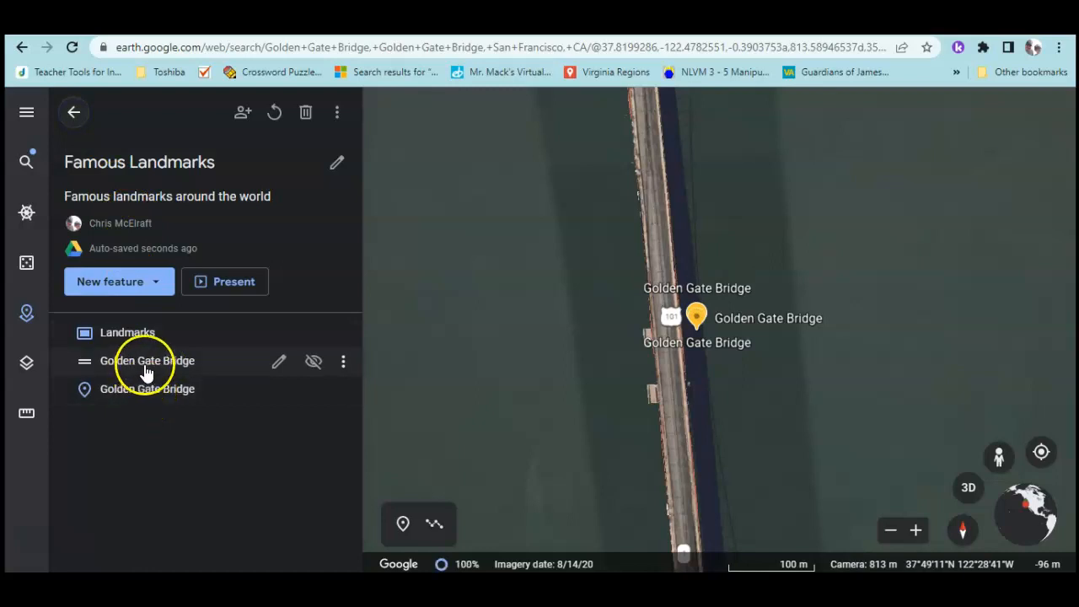
pyautogui.click(139, 371)
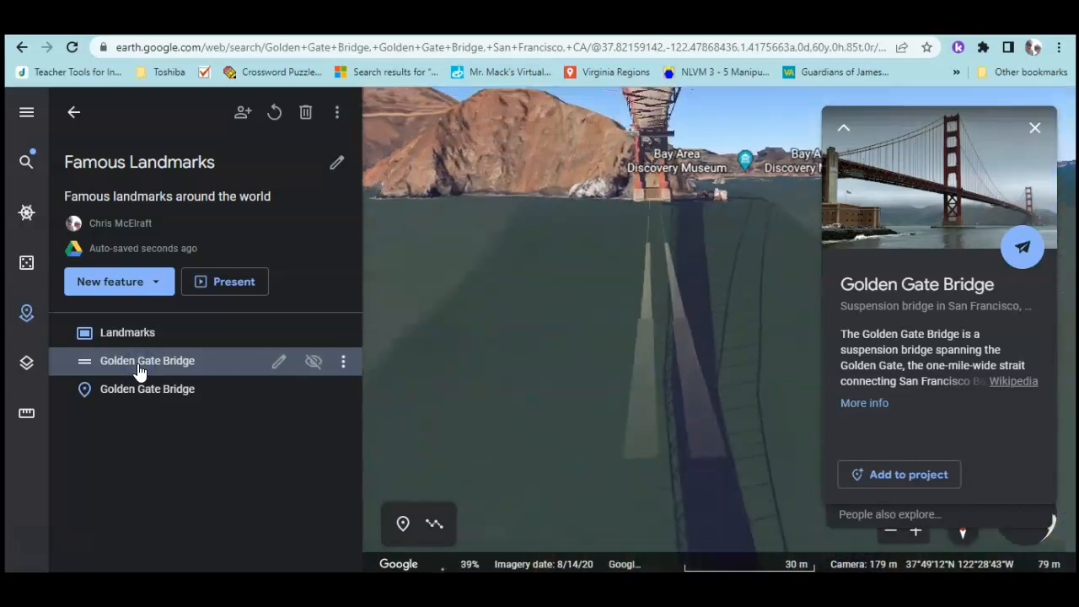
pyautogui.click(277, 364)
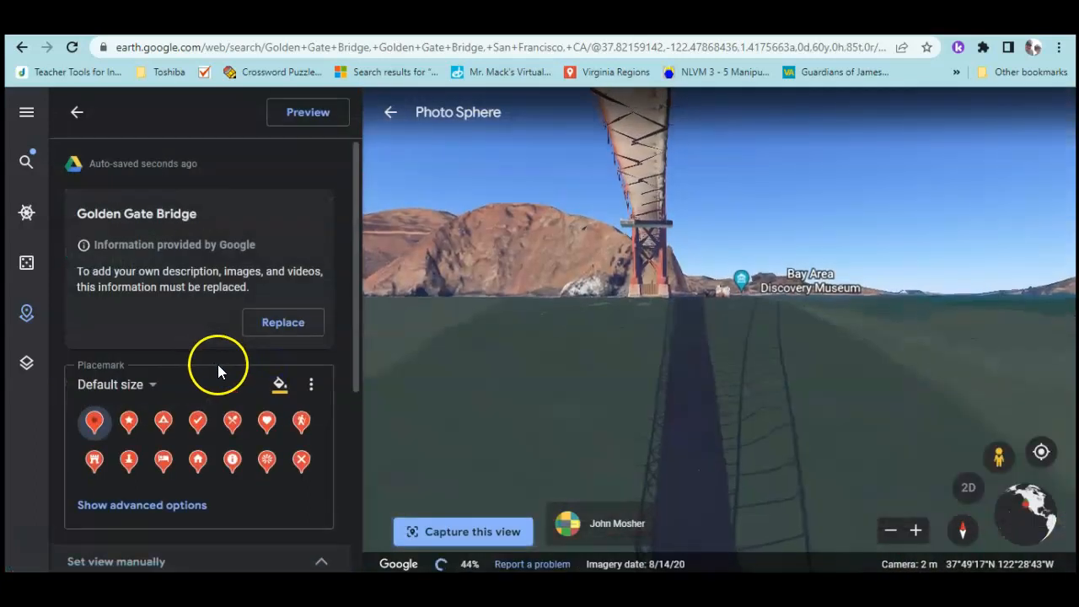
pyautogui.click(196, 209)
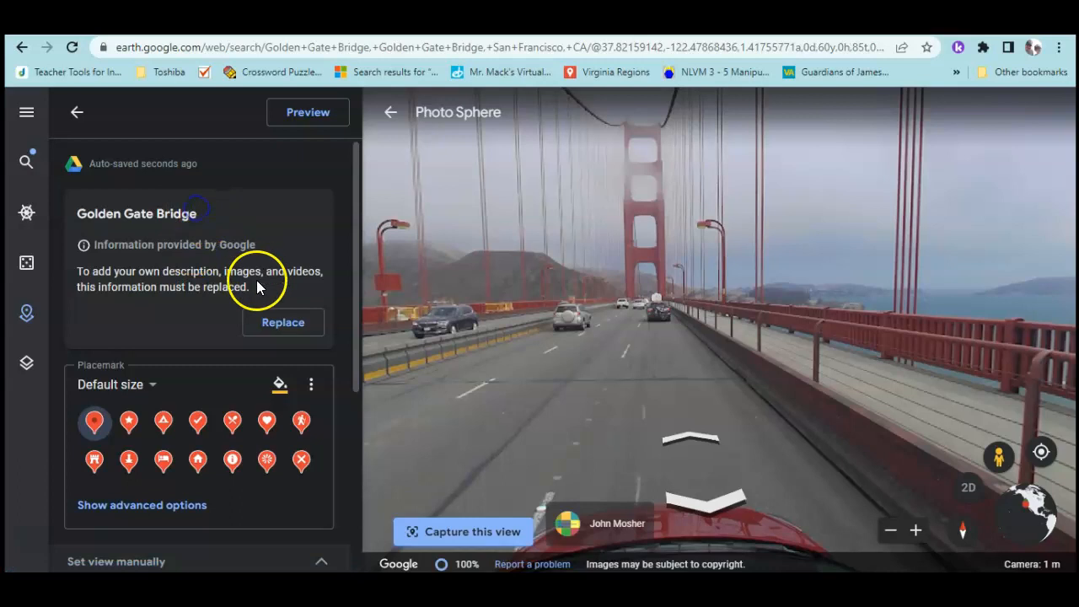
# Replace Google's info and title the entry 'Golden Gate Bridge Street View'
pyautogui.click(275, 323)
pyautogui.click(209, 360)
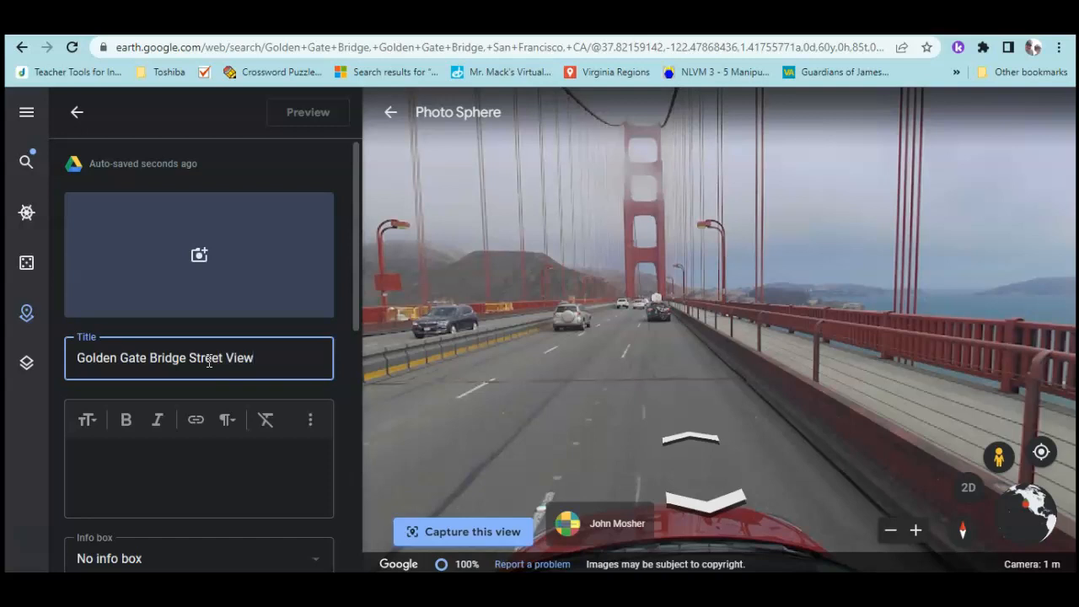
pyautogui.scroll(-5, 222, 366)
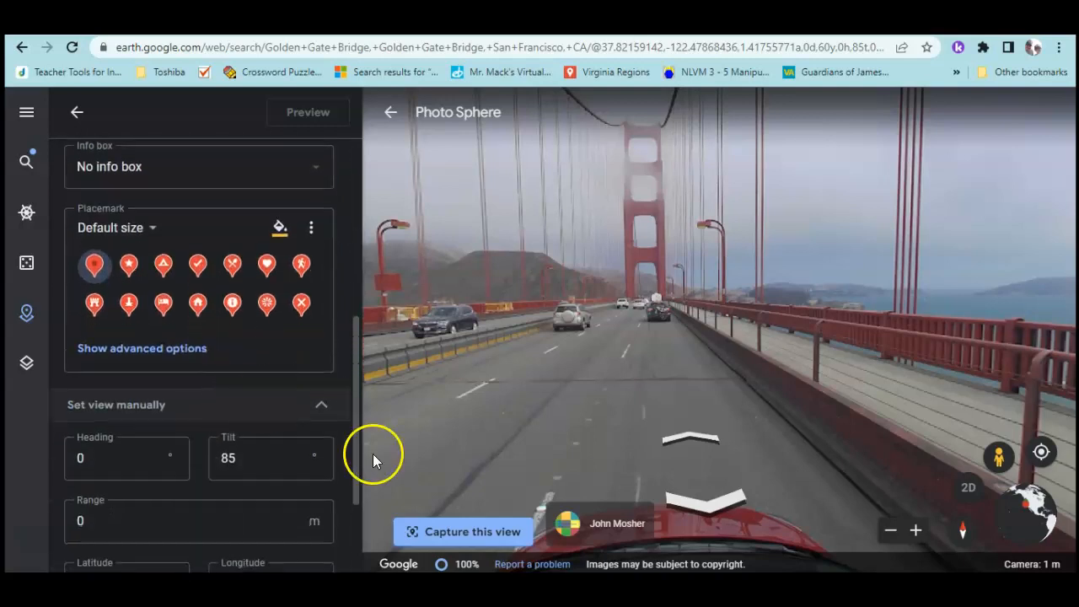
pyautogui.scroll(2, 138, 178)
pyautogui.scroll(2, 139, 177)
pyautogui.scroll(-3, 231, 379)
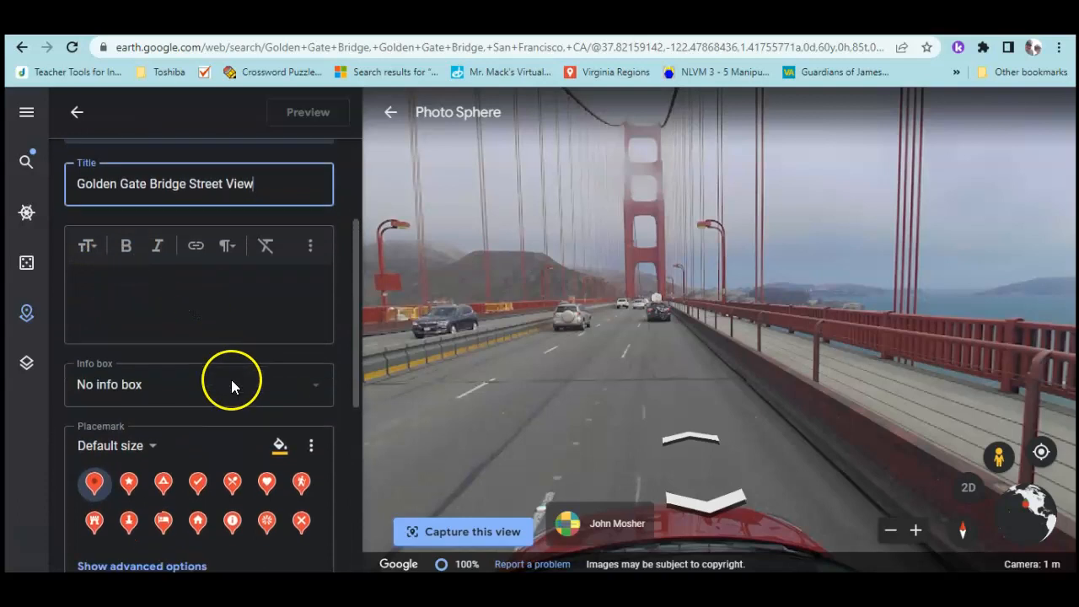
# Keep the entry with no info box and list it after Golden Gate Bridge
pyautogui.click(292, 262)
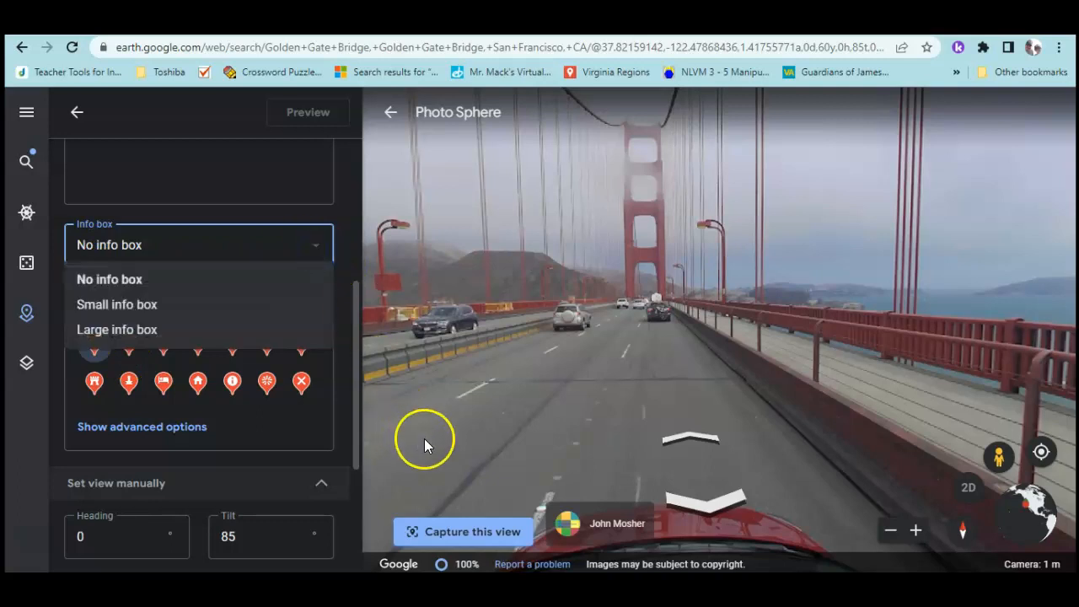
pyautogui.click(343, 244)
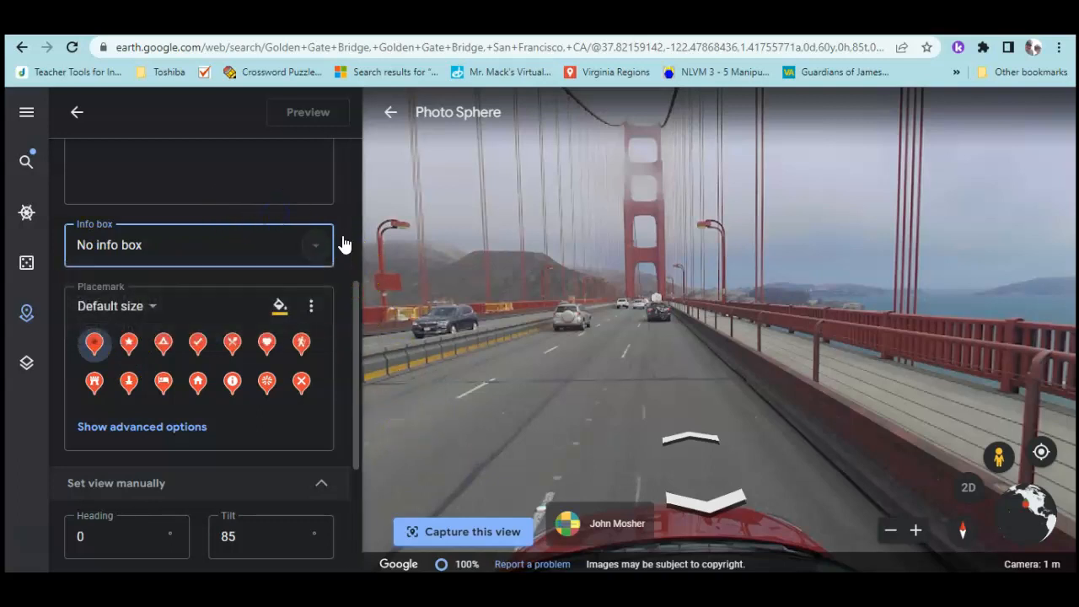
pyautogui.scroll(3, 95, 169)
pyautogui.click(75, 114)
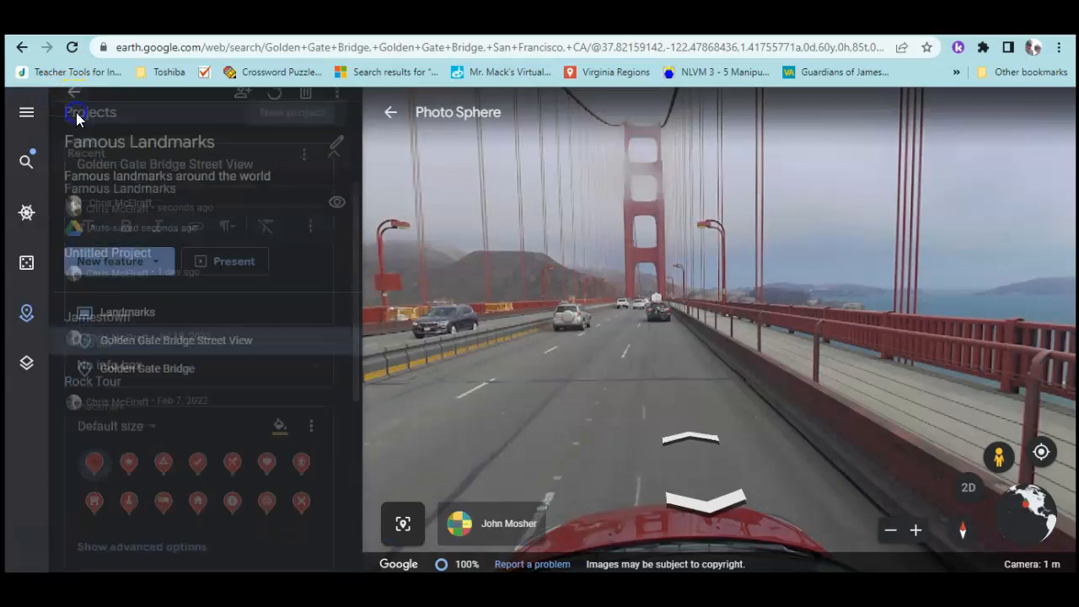
pyautogui.moveTo(128, 399); pyautogui.dragTo(135, 369)
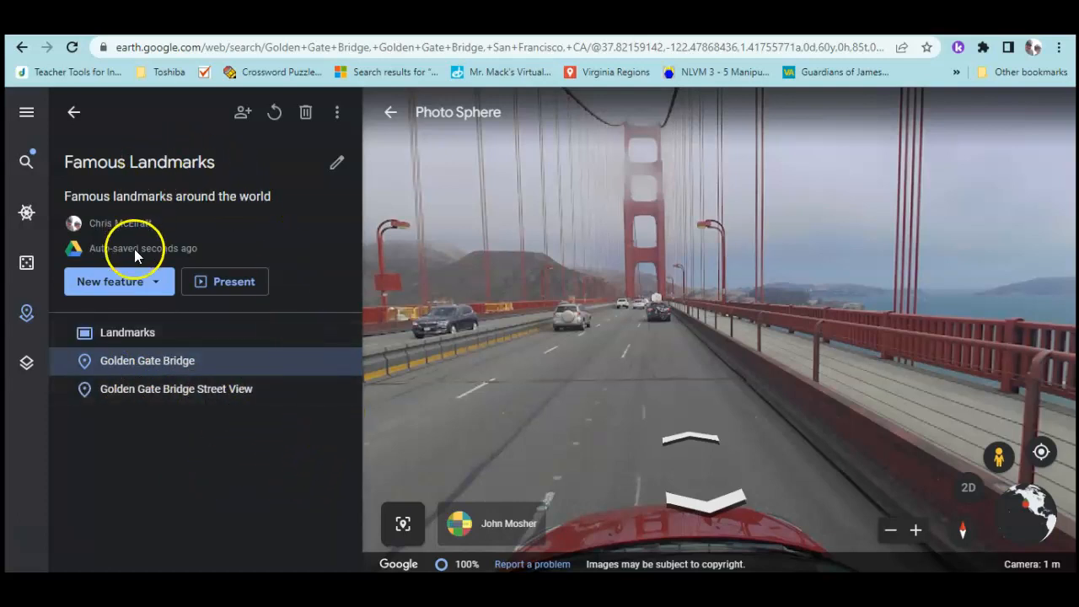
# Search 'Leaning' and add the Leaning Tower of Pisa to the Famous Landmarks project
pyautogui.click(156, 296)
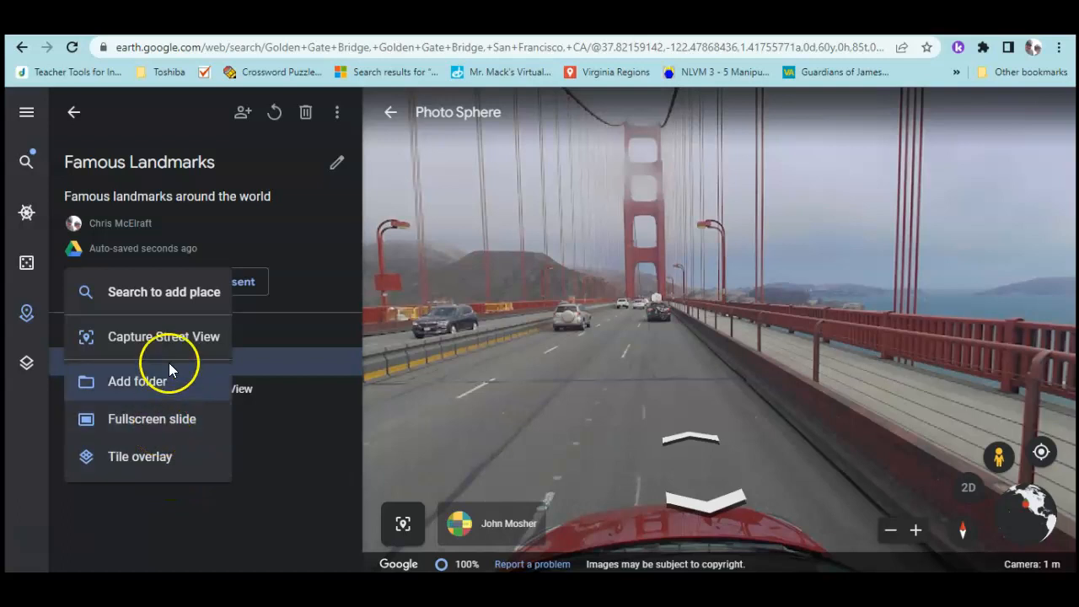
pyautogui.click(155, 293)
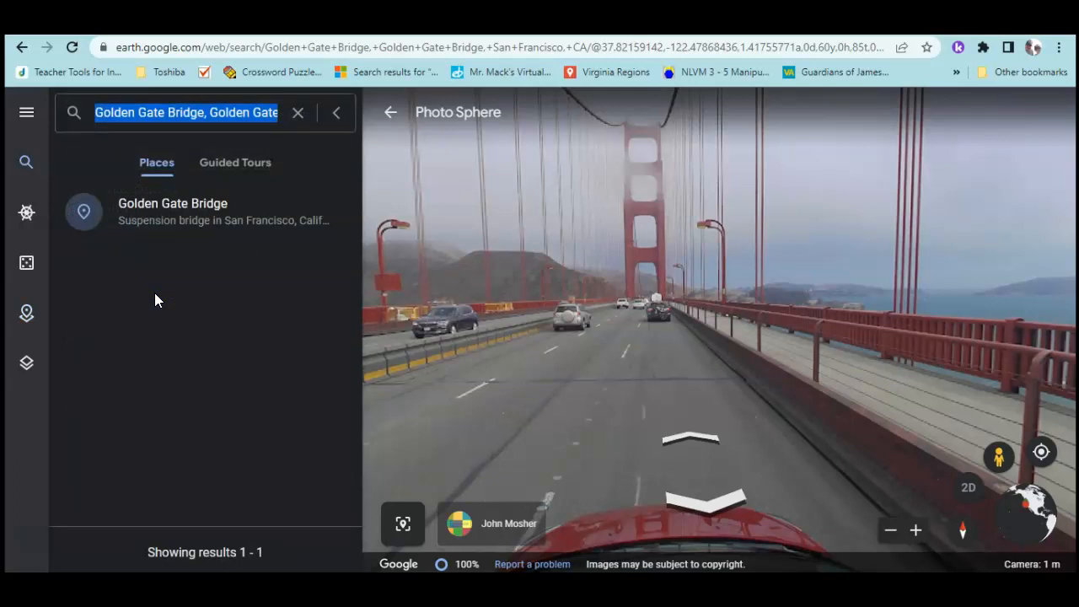
pyautogui.write('Leaning')
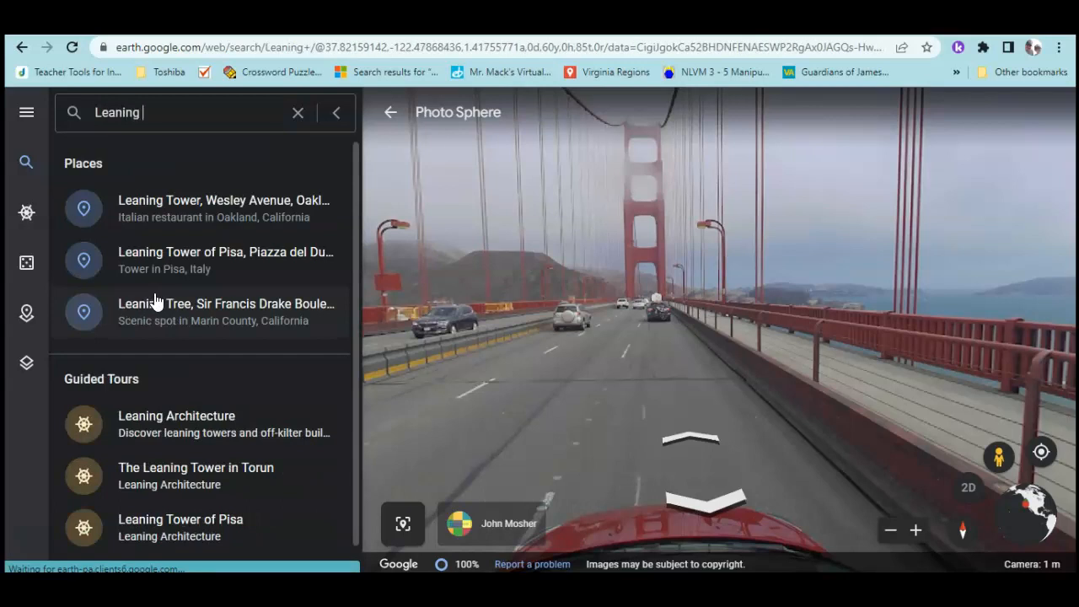
pyautogui.click(175, 266)
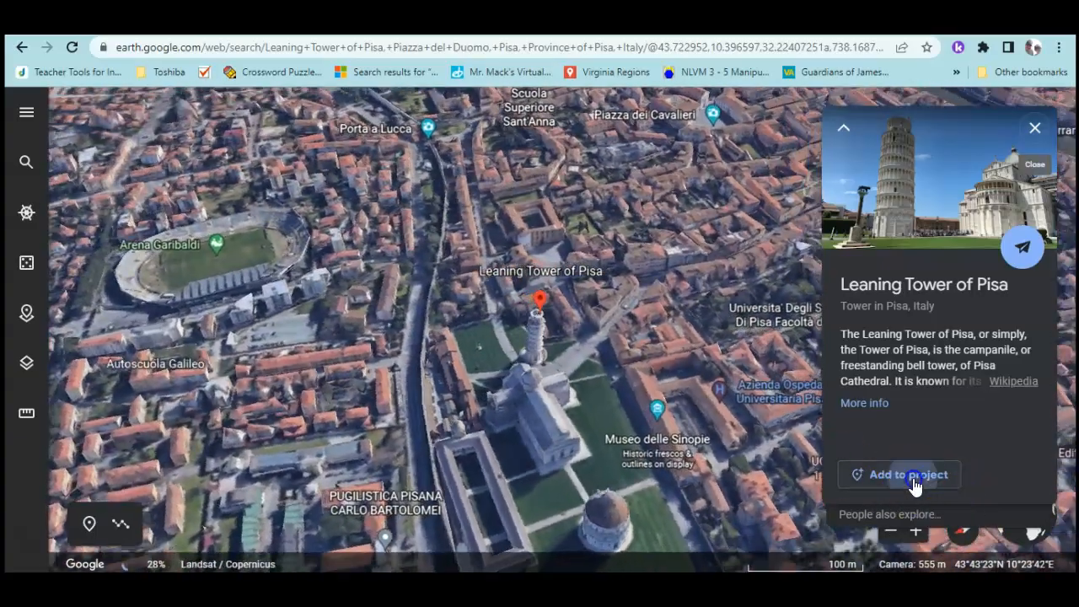
pyautogui.click(909, 476)
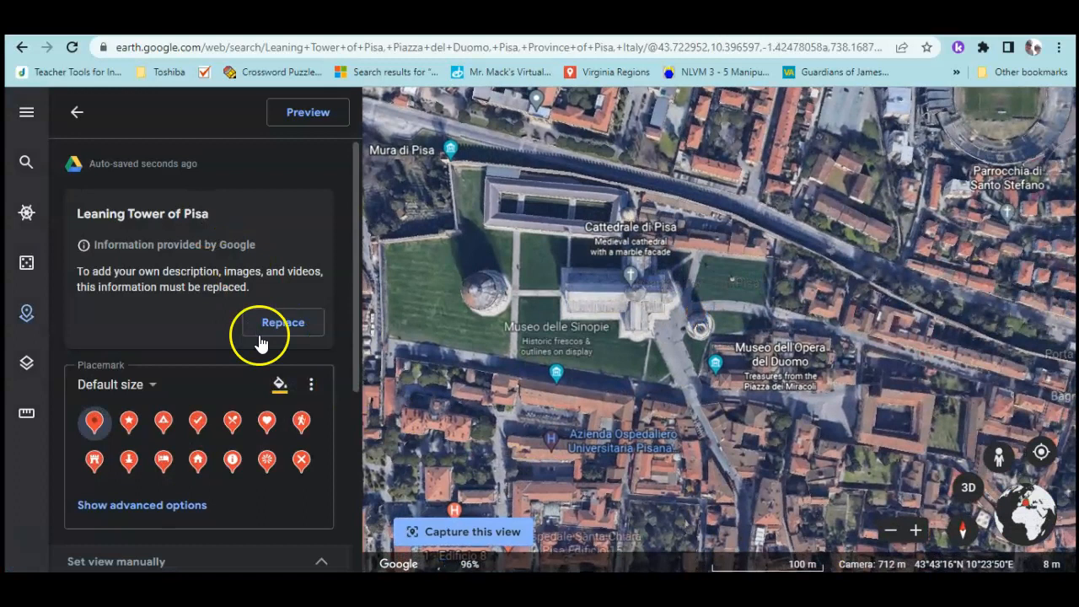
pyautogui.scroll(-4, 139, 337)
pyautogui.scroll(2, 161, 350)
pyautogui.scroll(-2, 166, 357)
pyautogui.scroll(4, 172, 357)
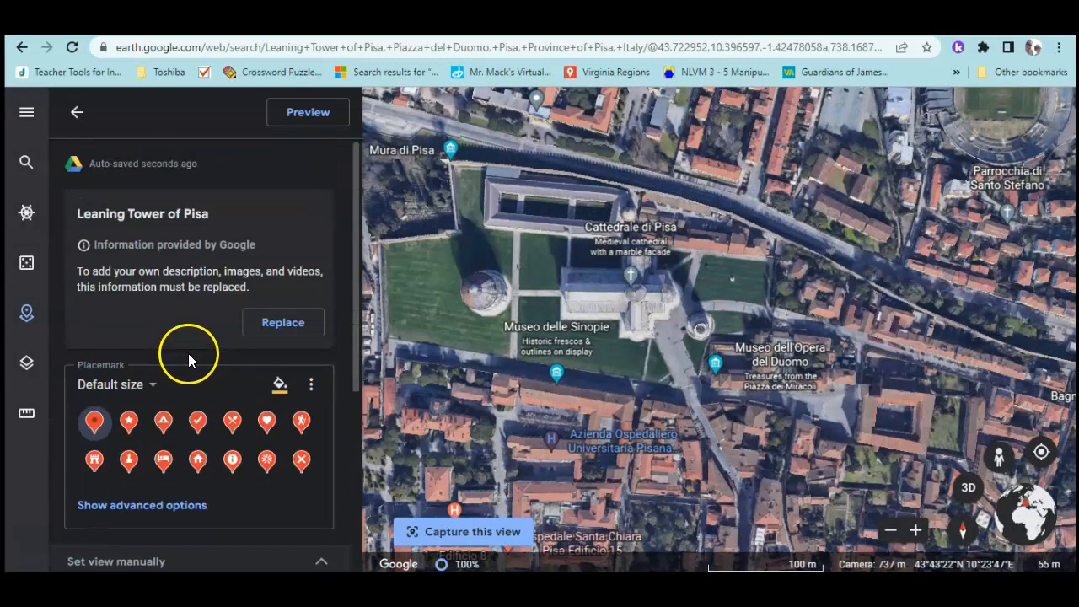
# From the project list, drop into Street View on the cathedral square beside the tower
pyautogui.click(74, 116)
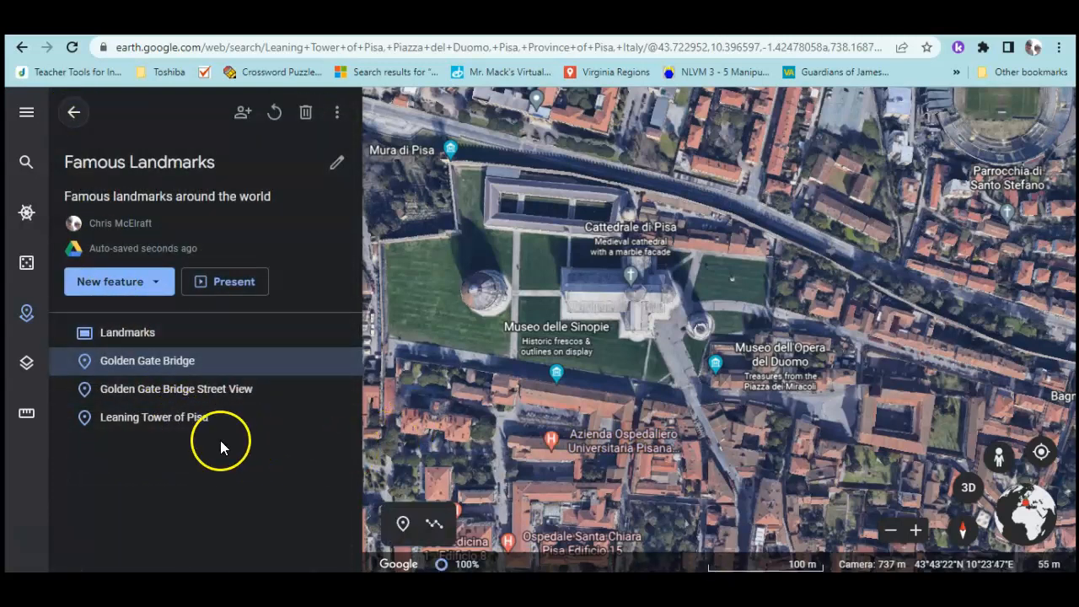
pyautogui.click(1006, 464)
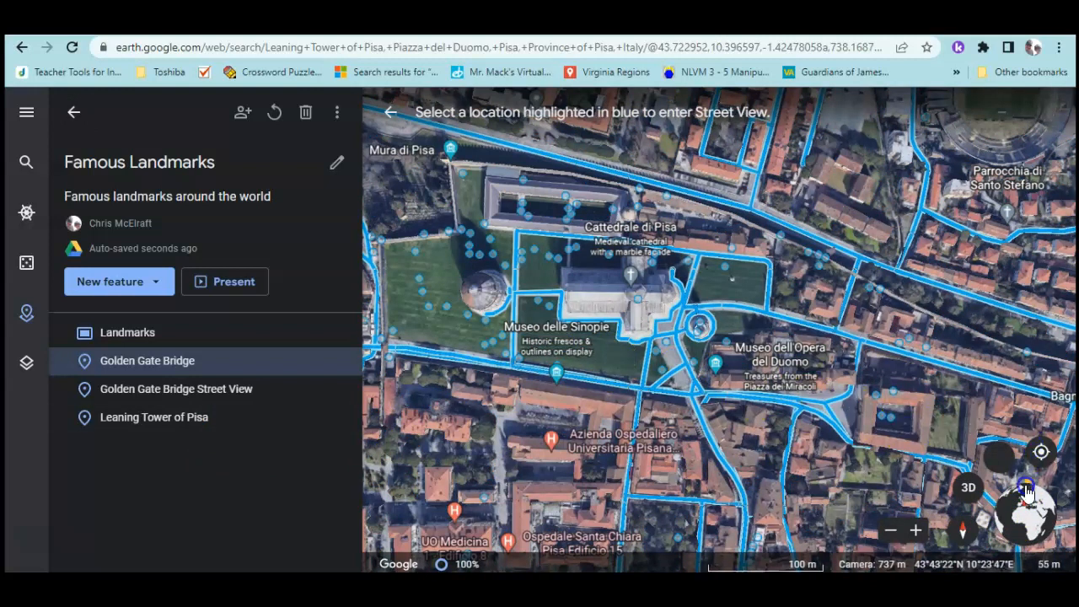
pyautogui.click(1003, 458)
pyautogui.scroll(5, 544, 316)
pyautogui.scroll(-3, 523, 386)
pyautogui.moveTo(575, 388); pyautogui.dragTo(722, 369)
pyautogui.scroll(-3, 730, 366)
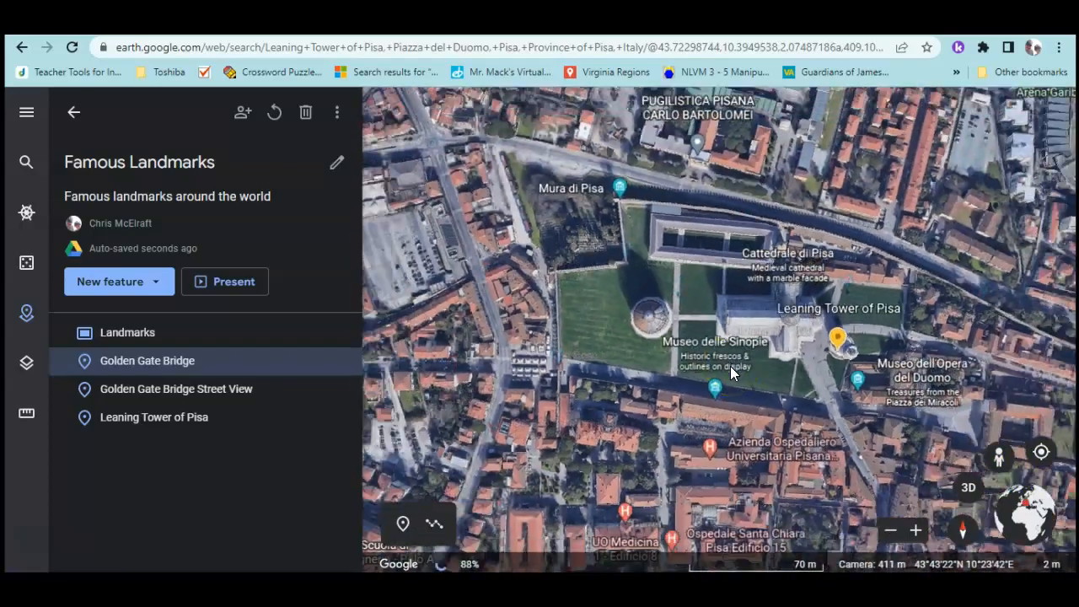
pyautogui.scroll(4, 813, 371)
pyautogui.moveTo(719, 320); pyautogui.dragTo(598, 332)
pyautogui.moveTo(1000, 446); pyautogui.dragTo(674, 345)
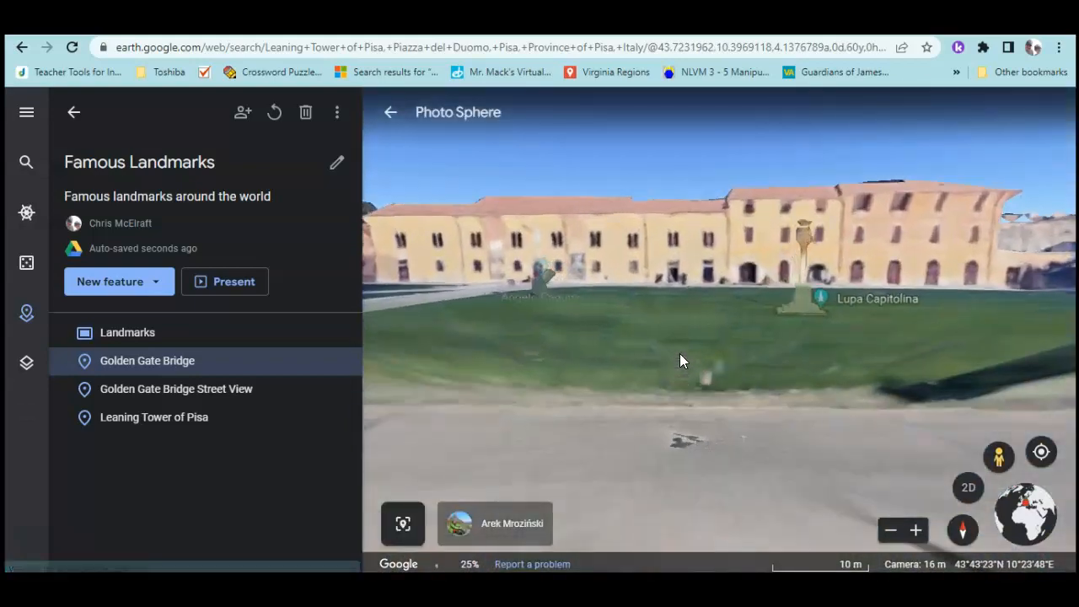
# Turn the Photo Sphere to look up at the Leaning Tower and show its entry's details
pyautogui.moveTo(680, 353); pyautogui.dragTo(526, 435)
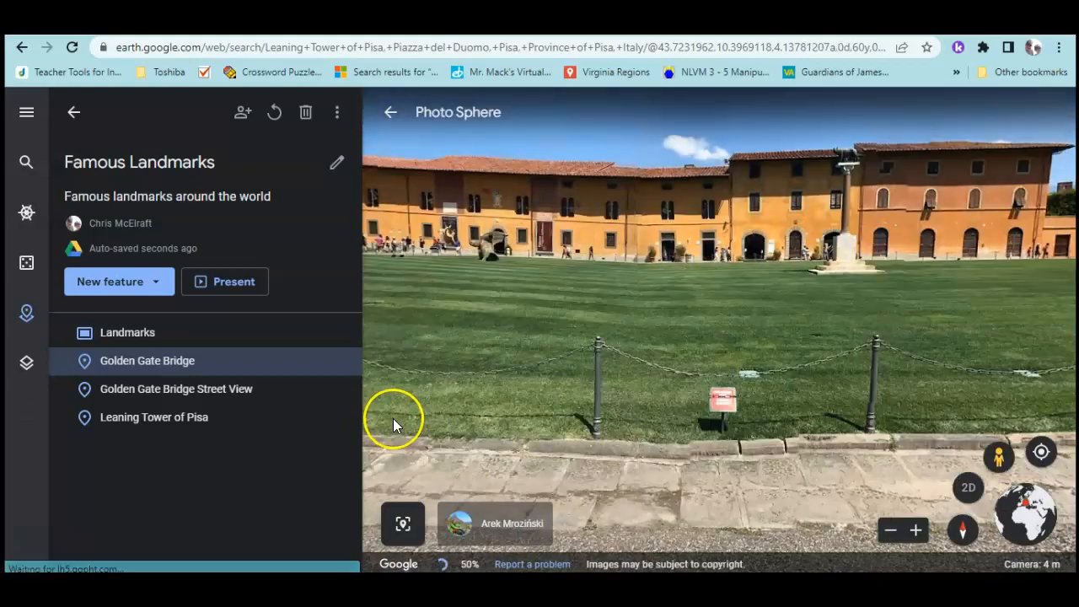
pyautogui.moveTo(411, 427); pyautogui.dragTo(1027, 426)
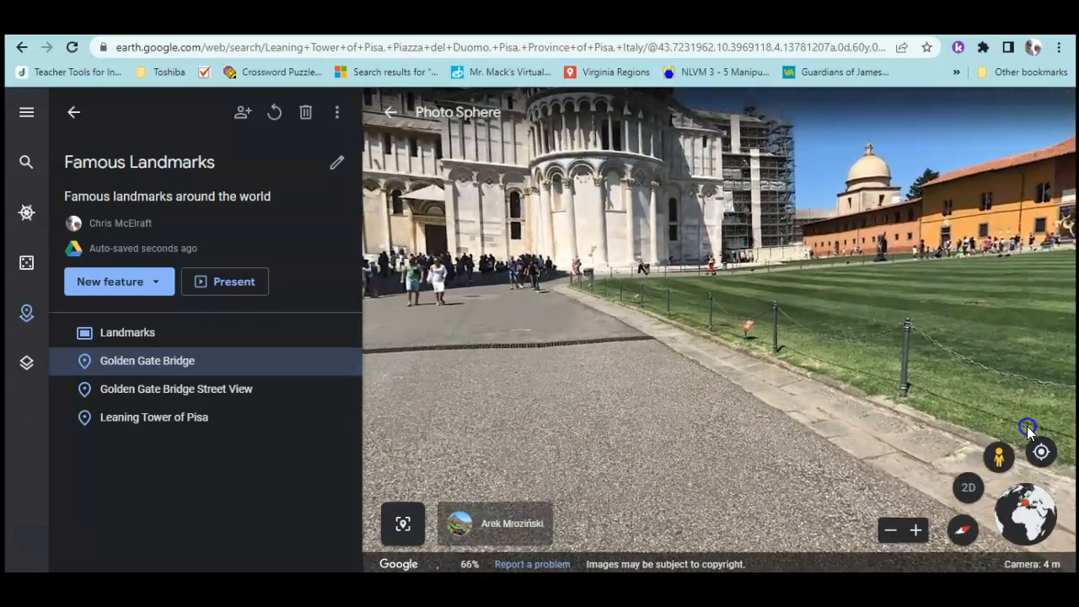
pyautogui.moveTo(944, 356); pyautogui.dragTo(790, 293)
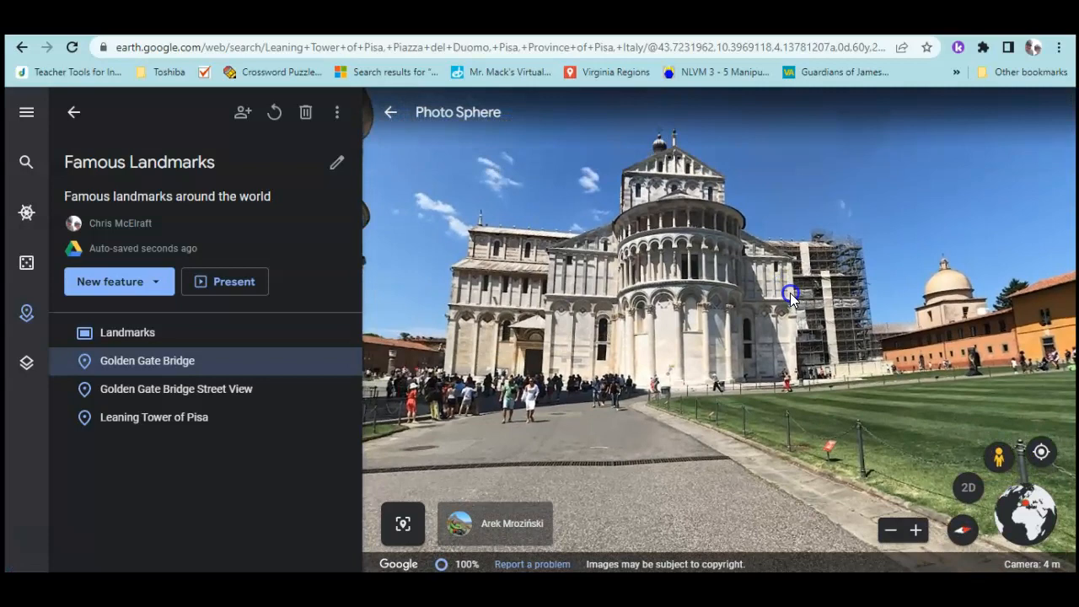
pyautogui.moveTo(518, 380); pyautogui.dragTo(975, 540)
pyautogui.scroll(-3, 733, 377)
pyautogui.scroll(3, 732, 375)
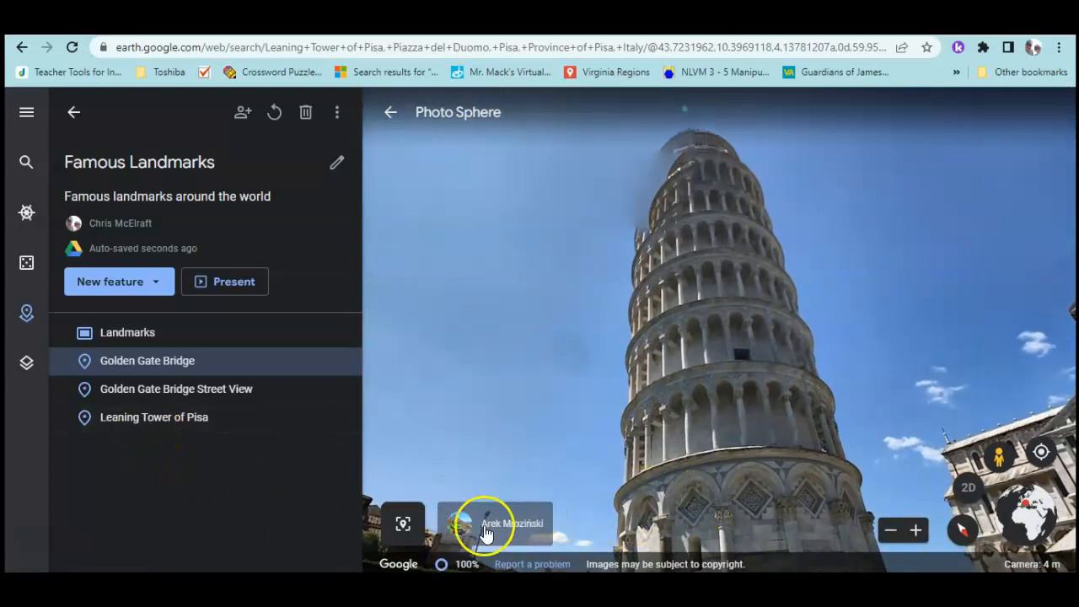
pyautogui.click(149, 433)
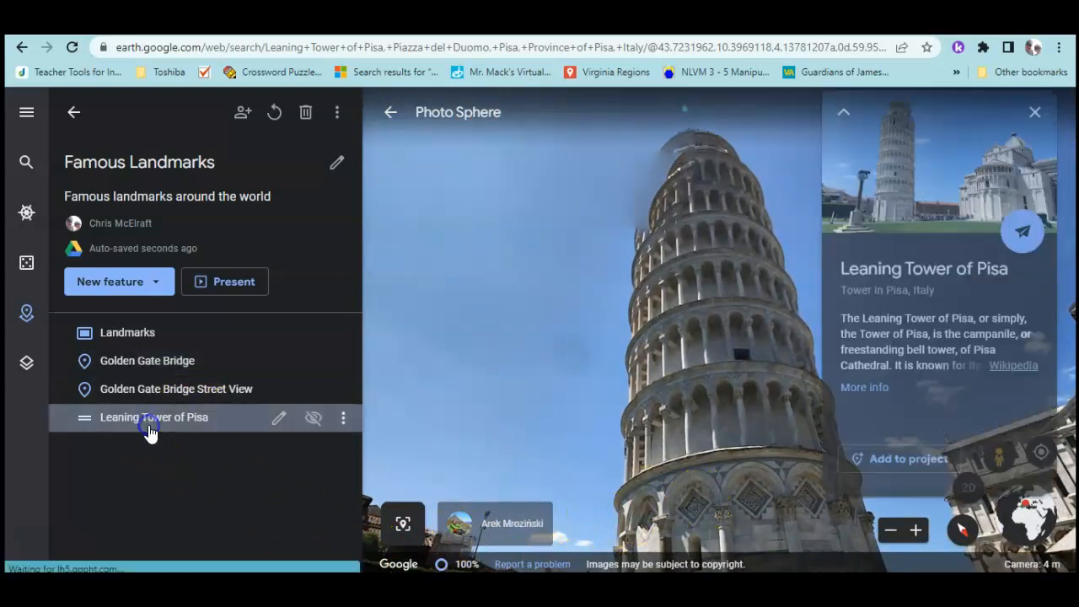
# Capture the current Street View as a new slide titled 'Tower of Pisa Street View'
pyautogui.click(154, 293)
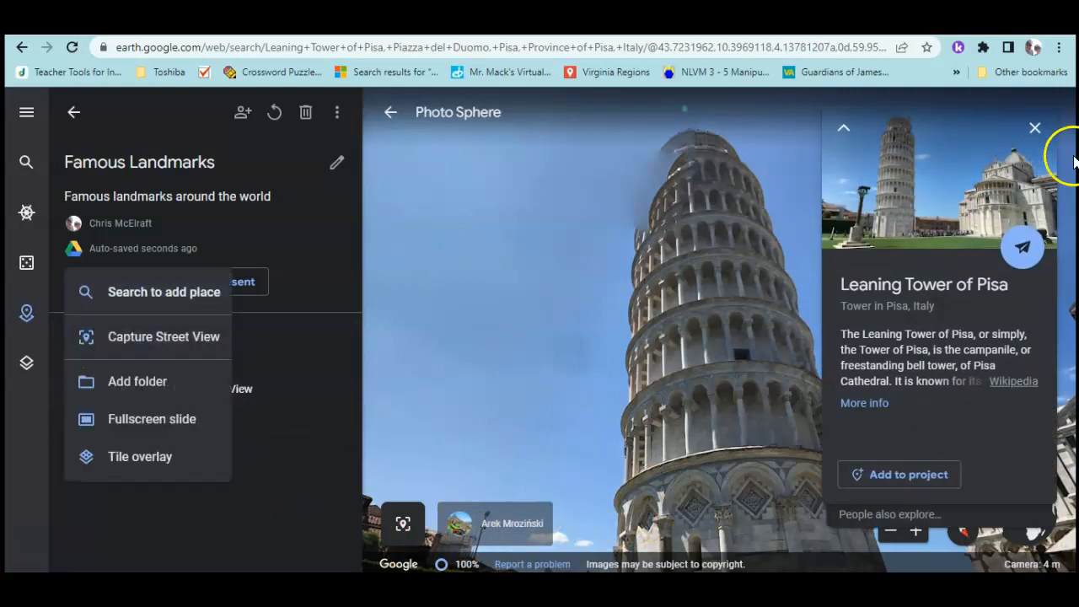
pyautogui.click(1037, 128)
pyautogui.click(157, 281)
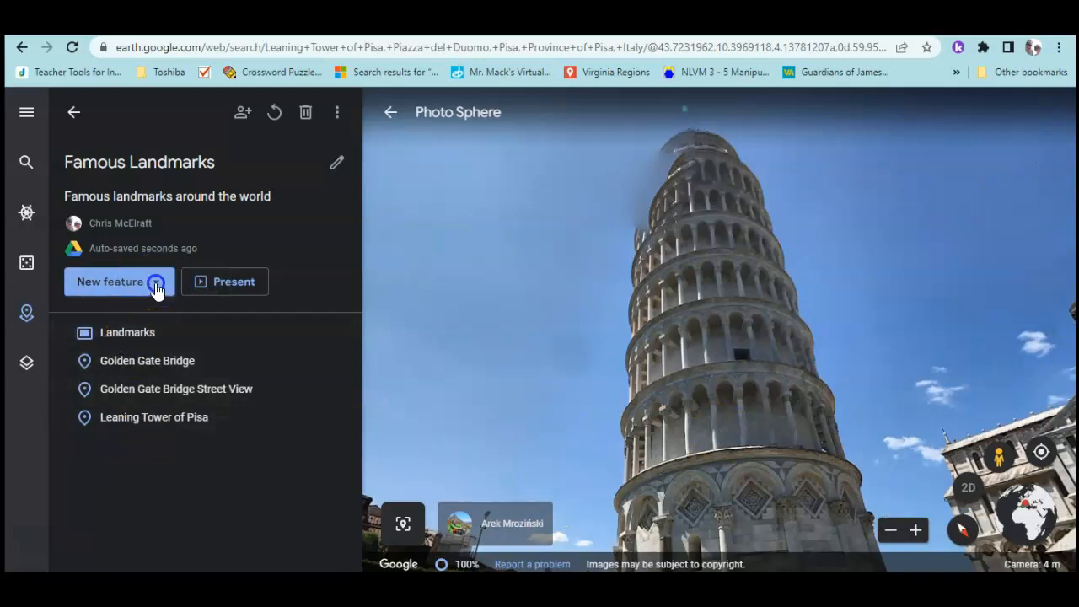
pyautogui.click(157, 337)
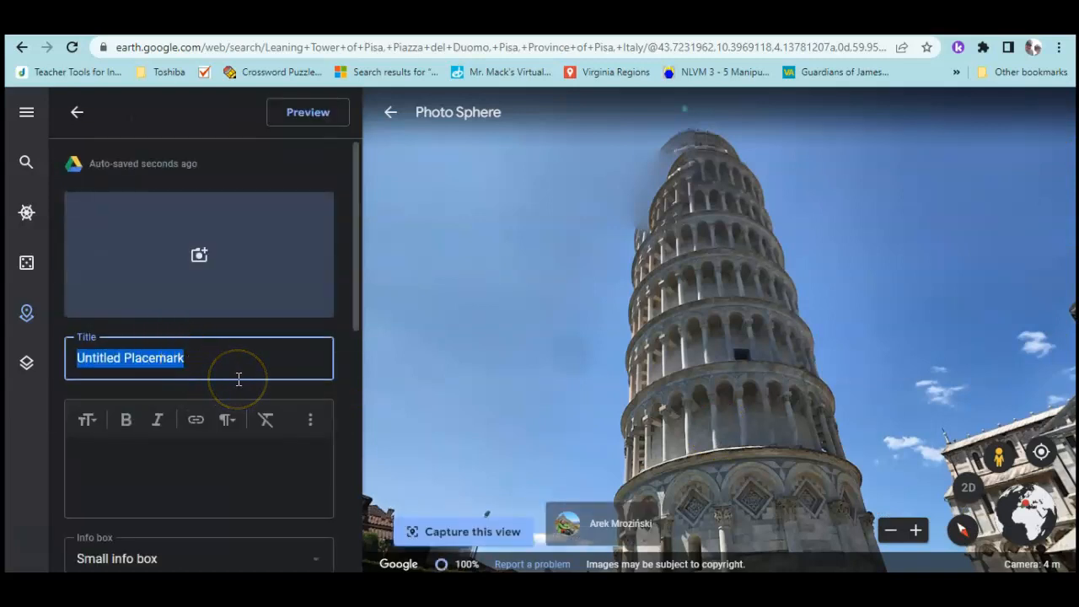
pyautogui.write('Tower of Pisa Street View')
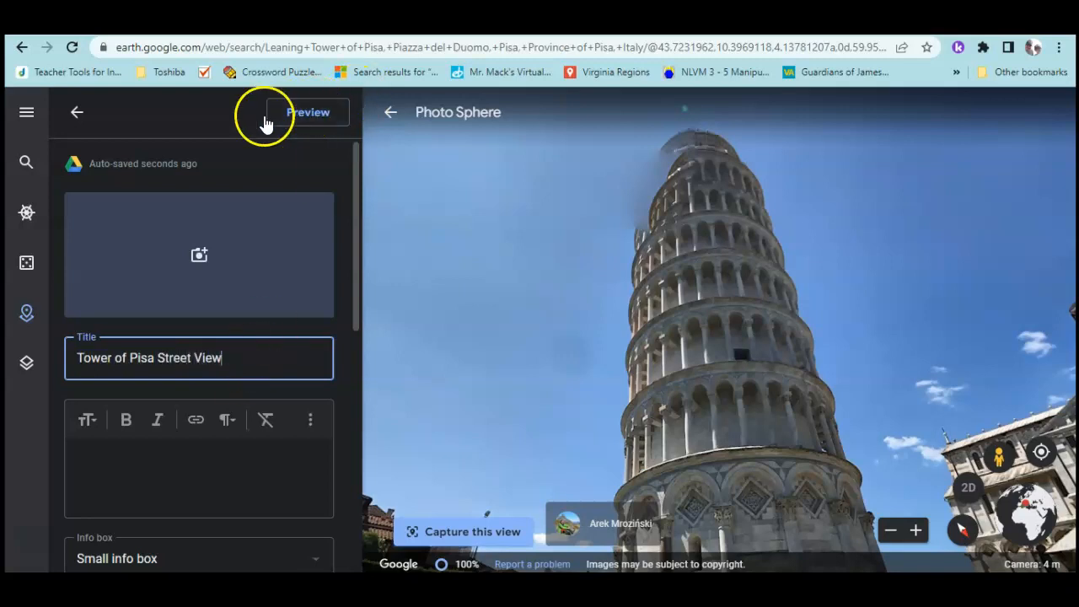
pyautogui.scroll(-4, 239, 349)
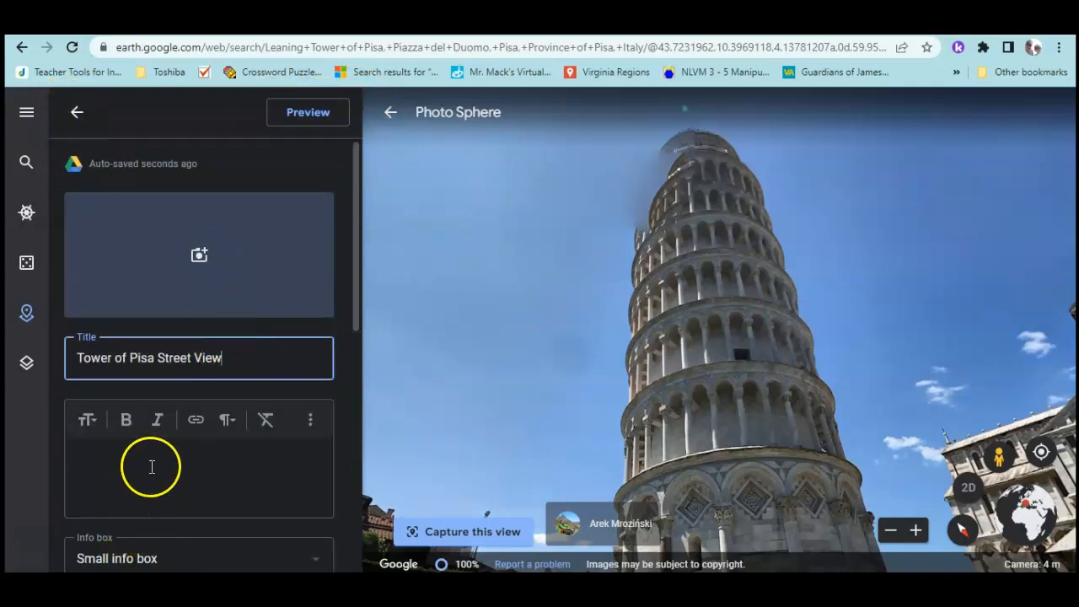
pyautogui.click(80, 113)
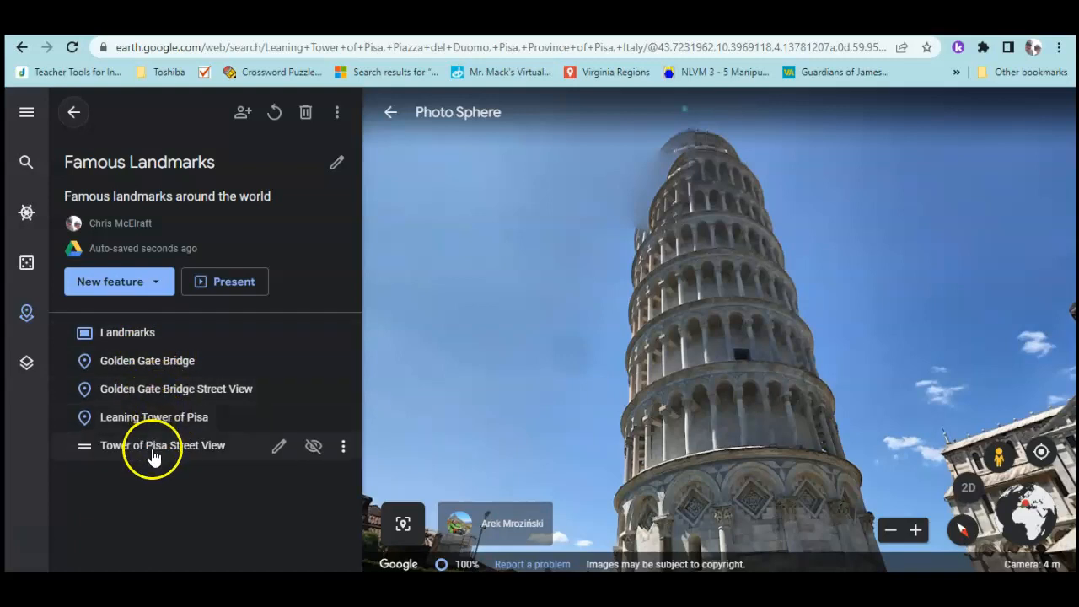
# Present the project and move to slide 2/5, panning and tilting onto the Golden Gate Bridge span
pyautogui.click(215, 284)
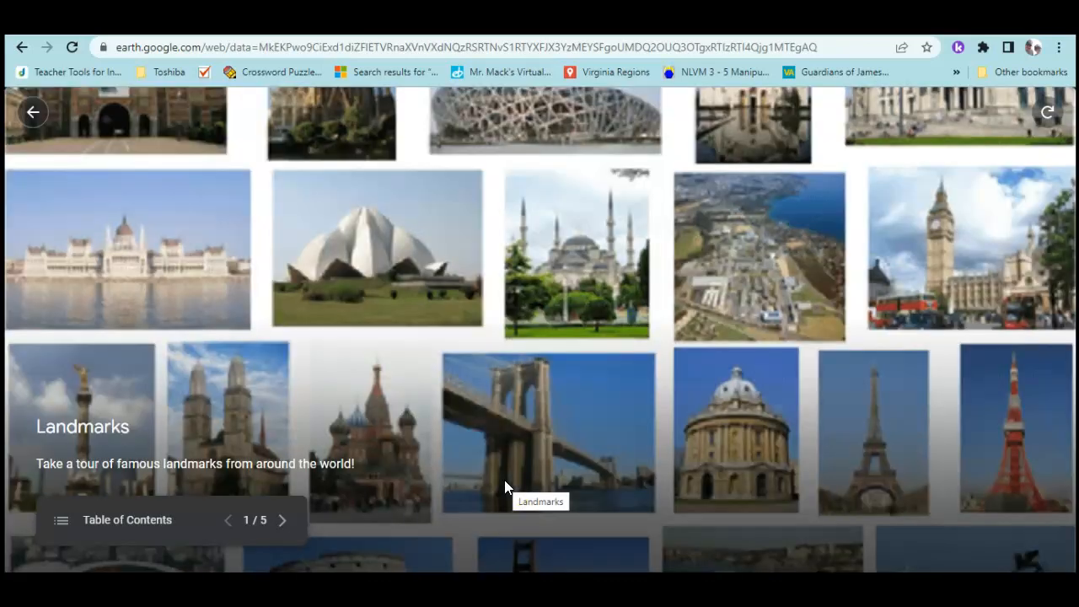
pyautogui.click(501, 491)
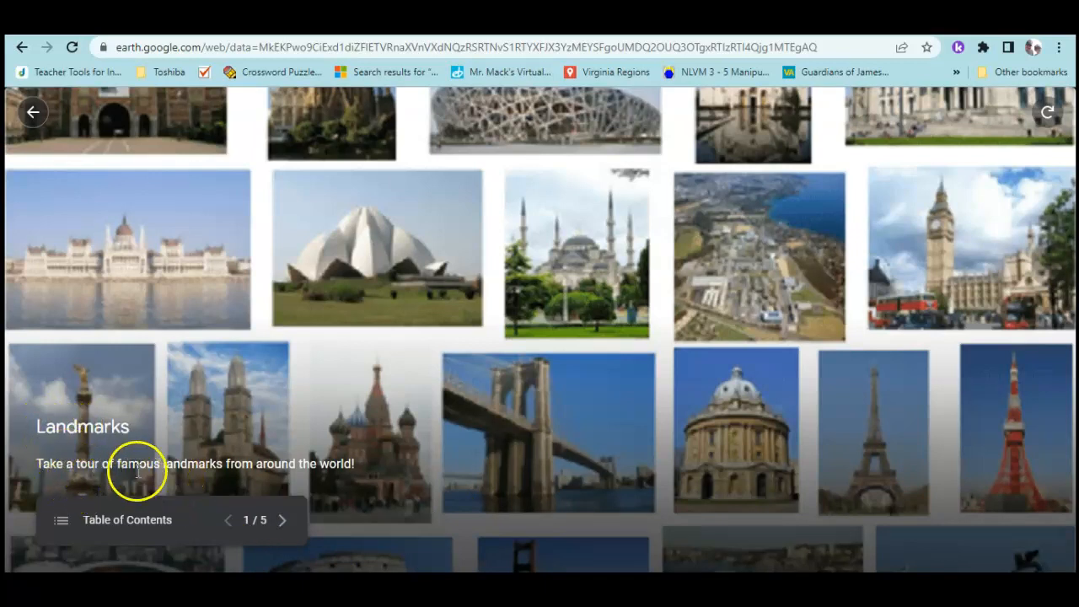
pyautogui.click(285, 522)
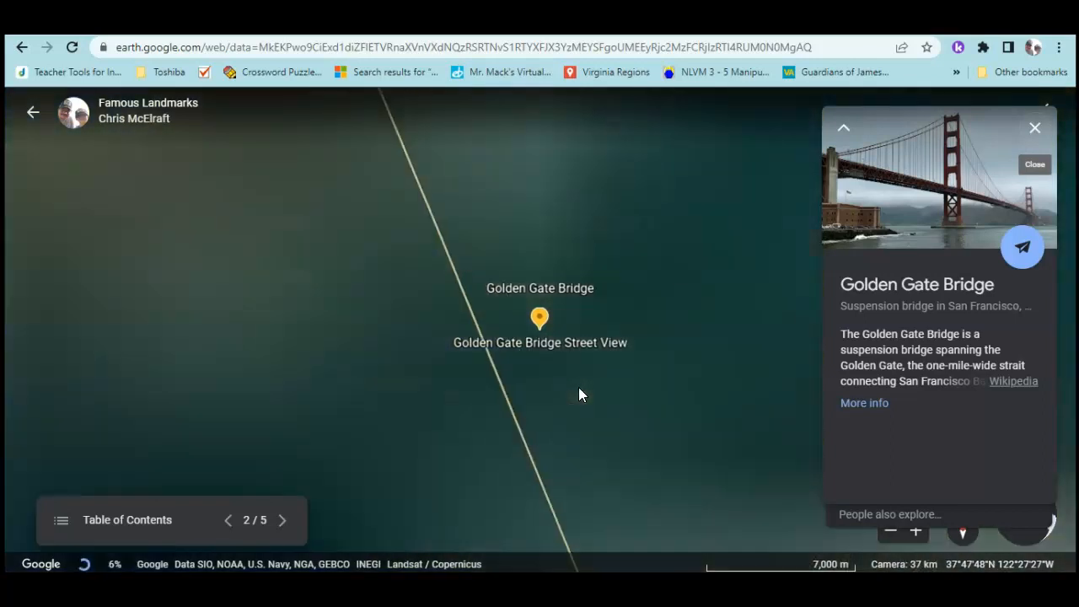
pyautogui.scroll(-3, 464, 388)
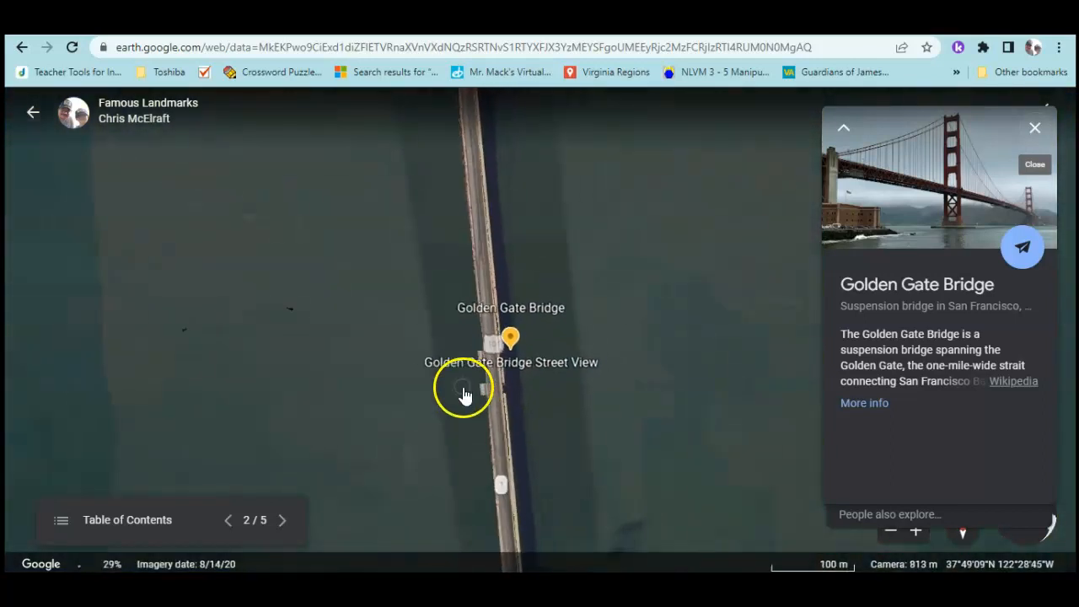
pyautogui.moveTo(635, 471); pyautogui.dragTo(564, 472)
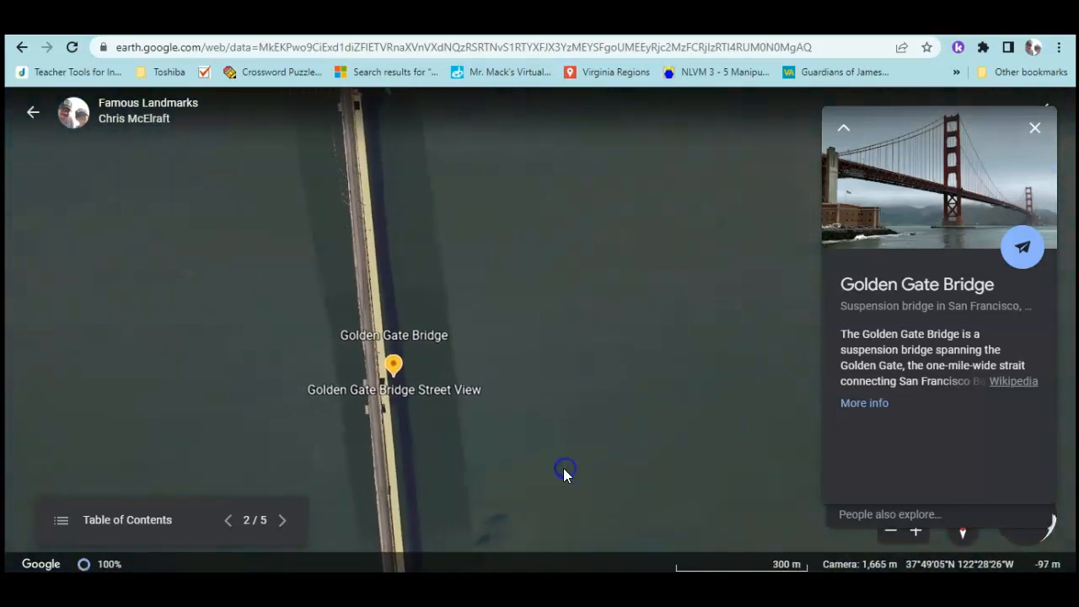
pyautogui.hotkey('shift', 'Down')
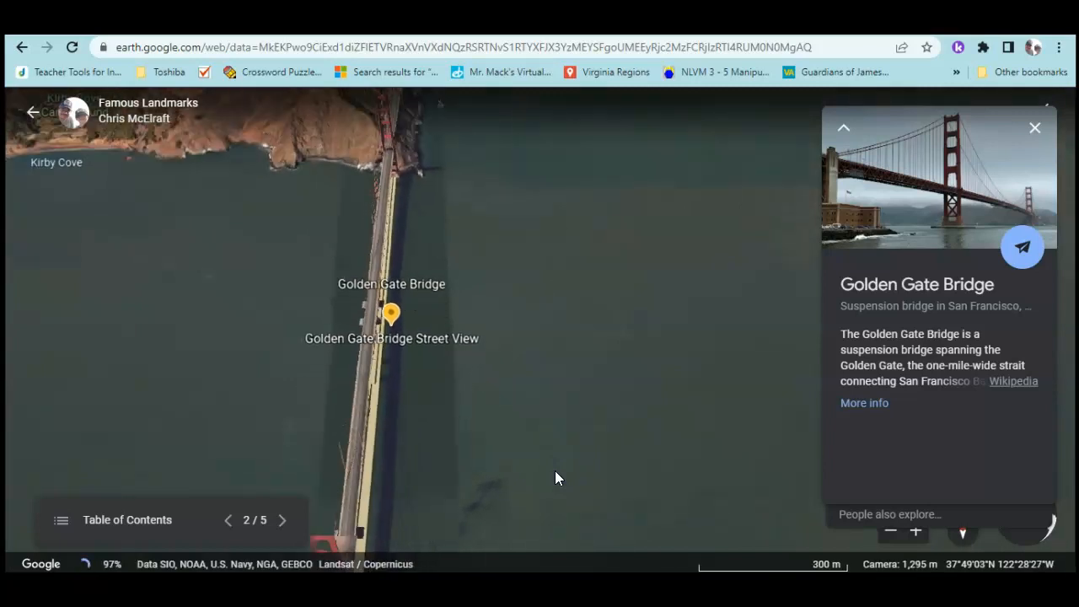
pyautogui.hotkey('shift', 'Up')
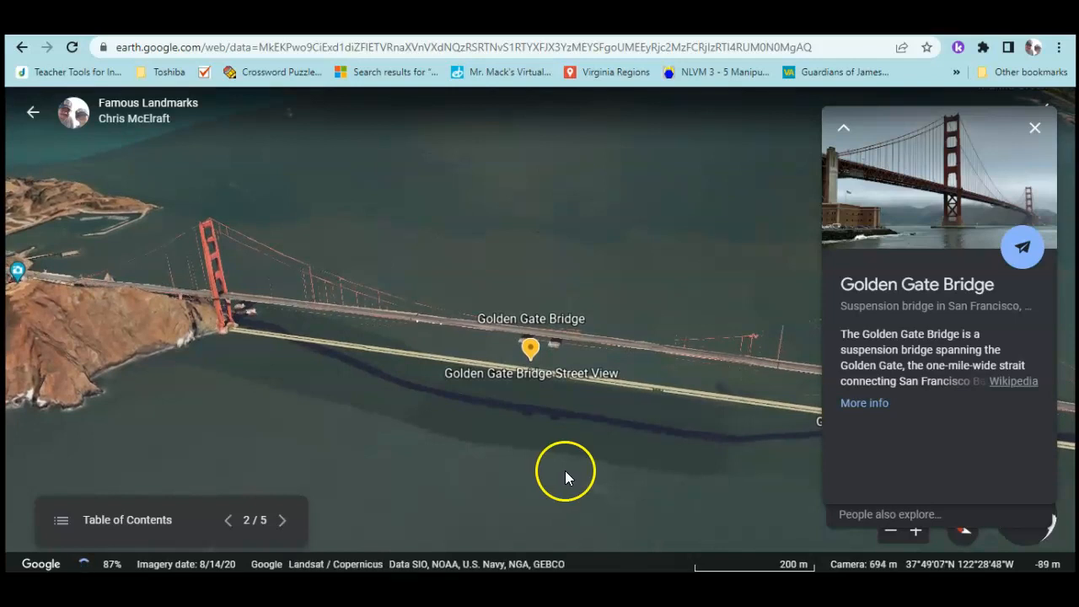
# Advance to slide 3/5 and look around the bridge Street View toward the railing and bay
pyautogui.click(279, 524)
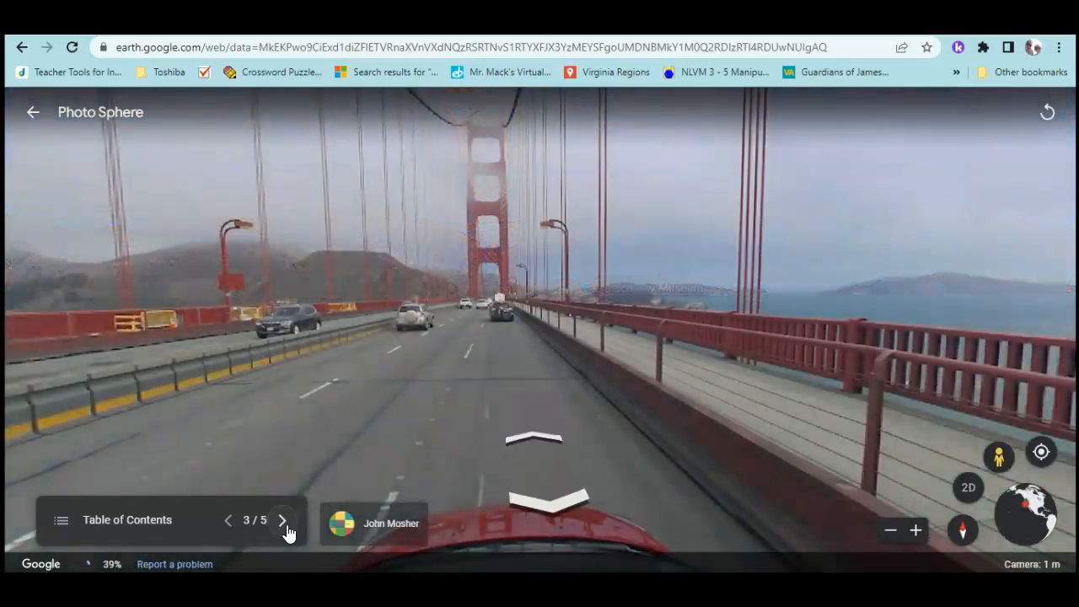
pyautogui.moveTo(310, 444); pyautogui.dragTo(614, 488)
pyautogui.click(616, 476)
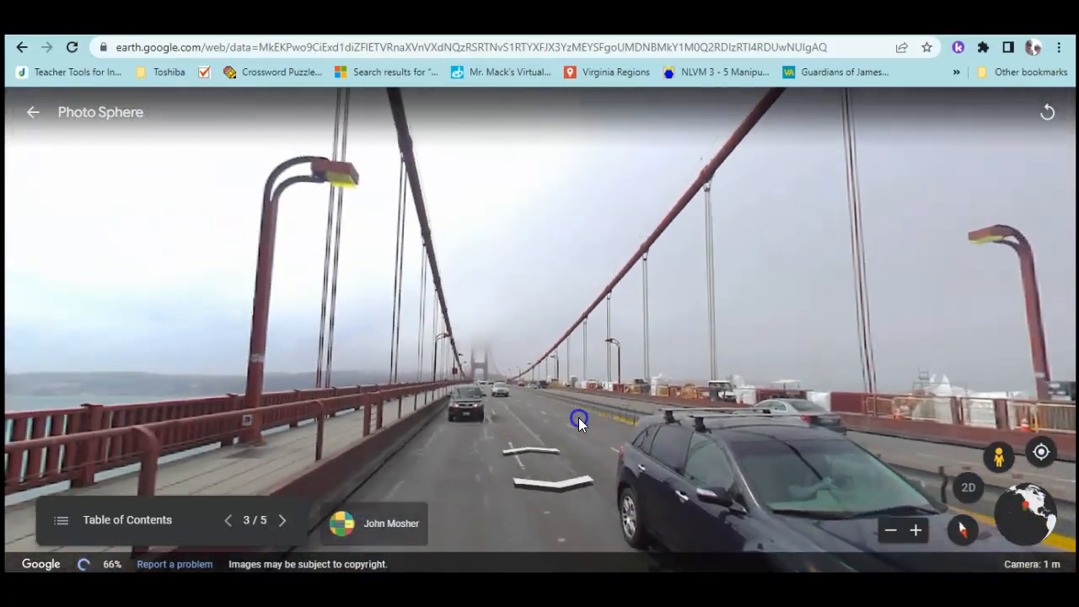
pyautogui.moveTo(580, 421); pyautogui.dragTo(699, 441)
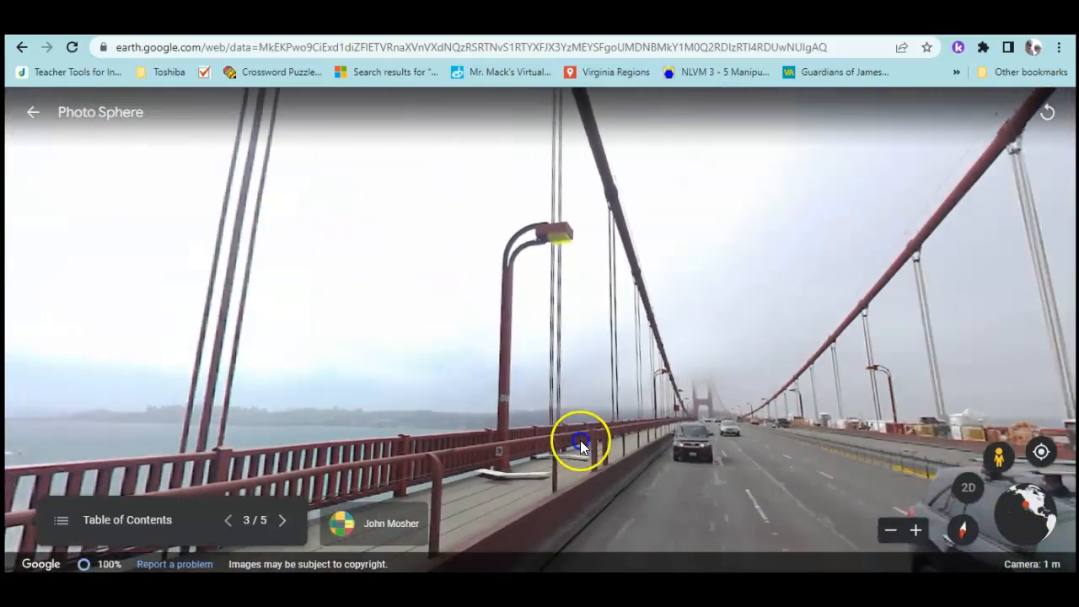
pyautogui.moveTo(578, 439); pyautogui.dragTo(764, 452)
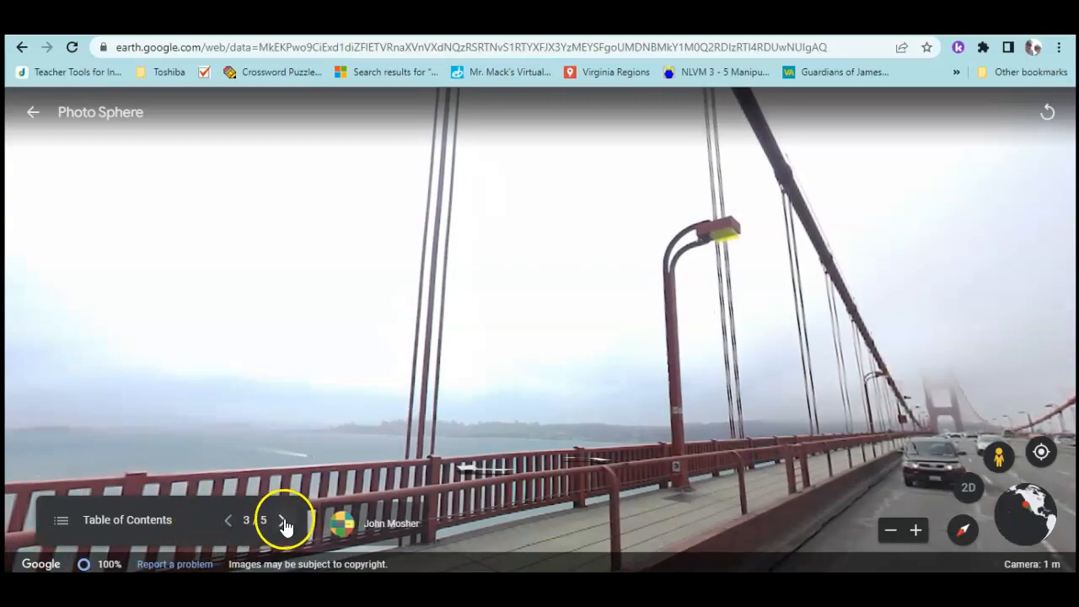
# Advance through the Leaning Tower slides to 5/5, reframing the tower in the panorama
pyautogui.click(283, 522)
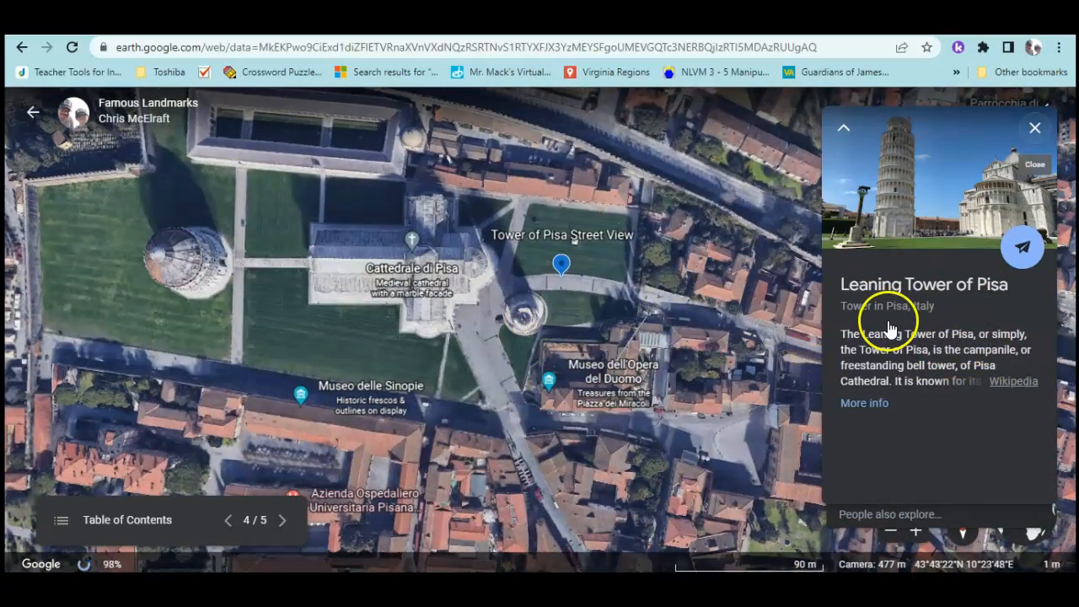
pyautogui.click(285, 523)
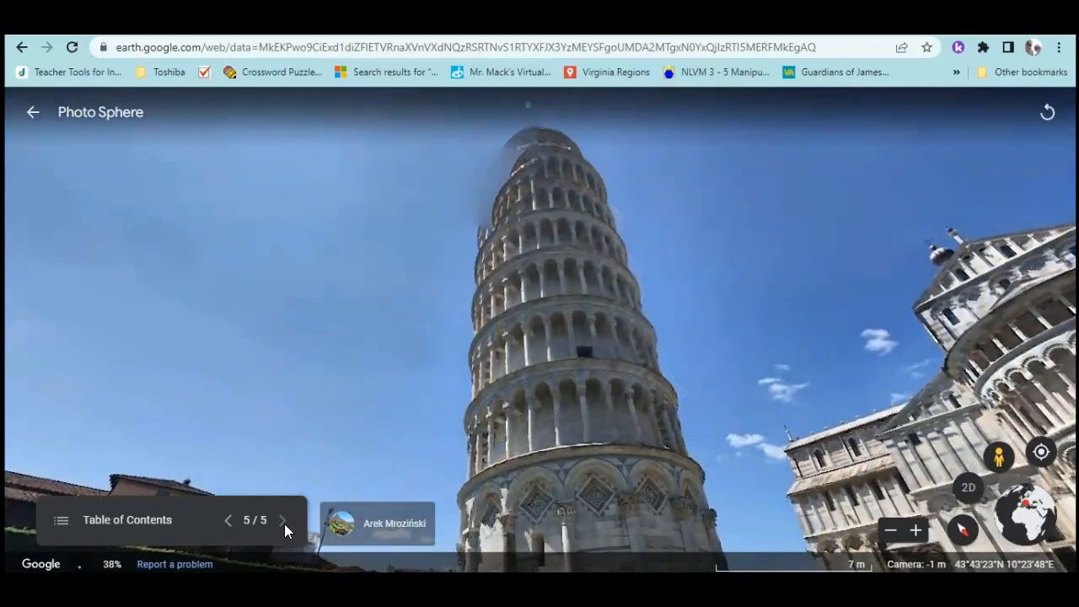
pyautogui.moveTo(573, 212); pyautogui.dragTo(577, 123)
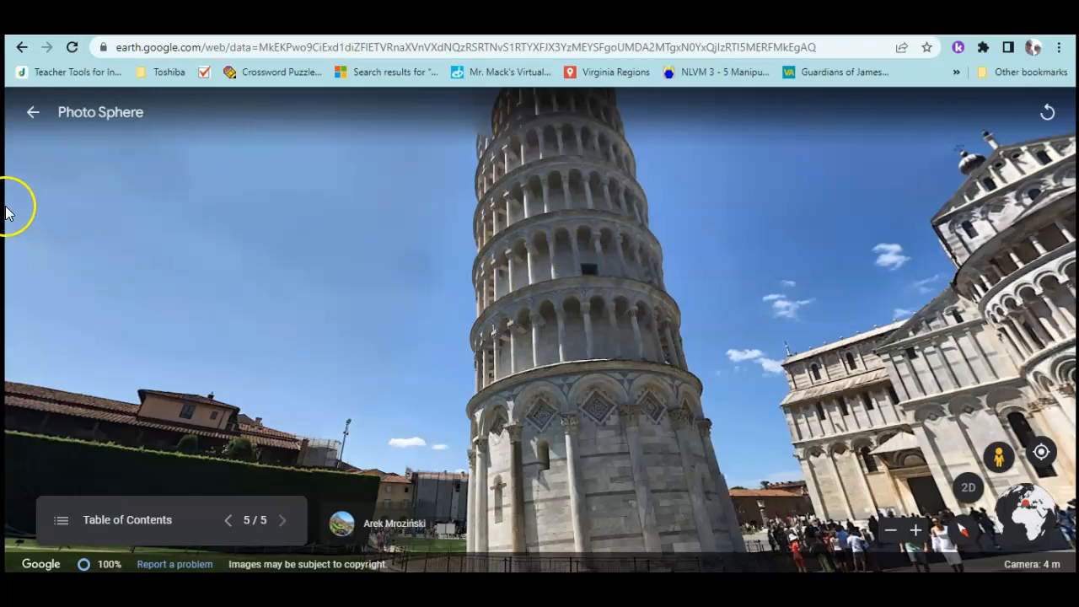
# Exit the presentation and return to the Projects list, with Famous Landmarks listed first
pyautogui.click(29, 113)
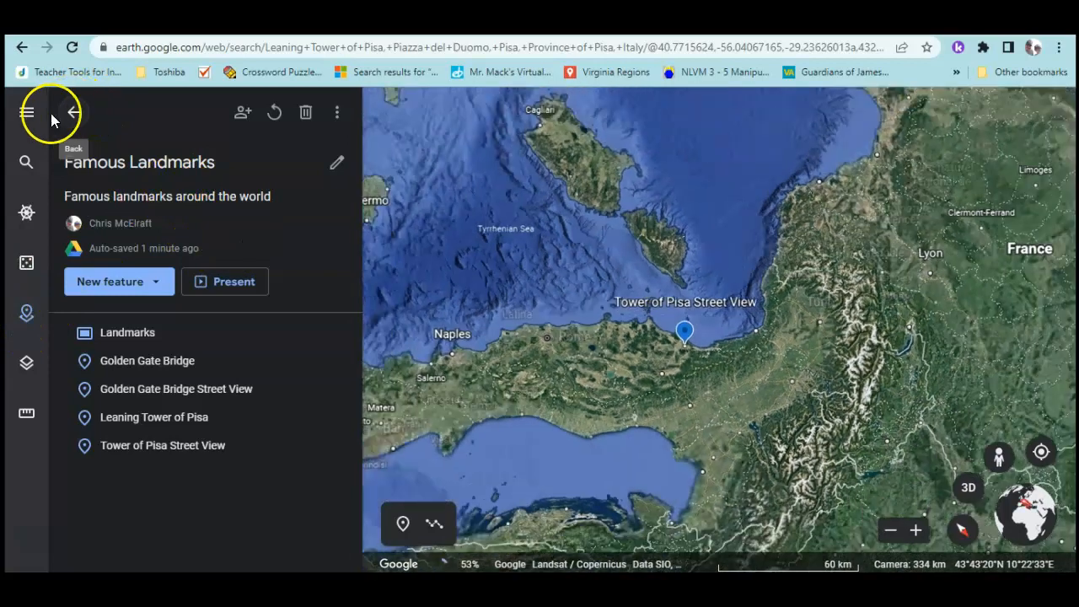
pyautogui.click(67, 113)
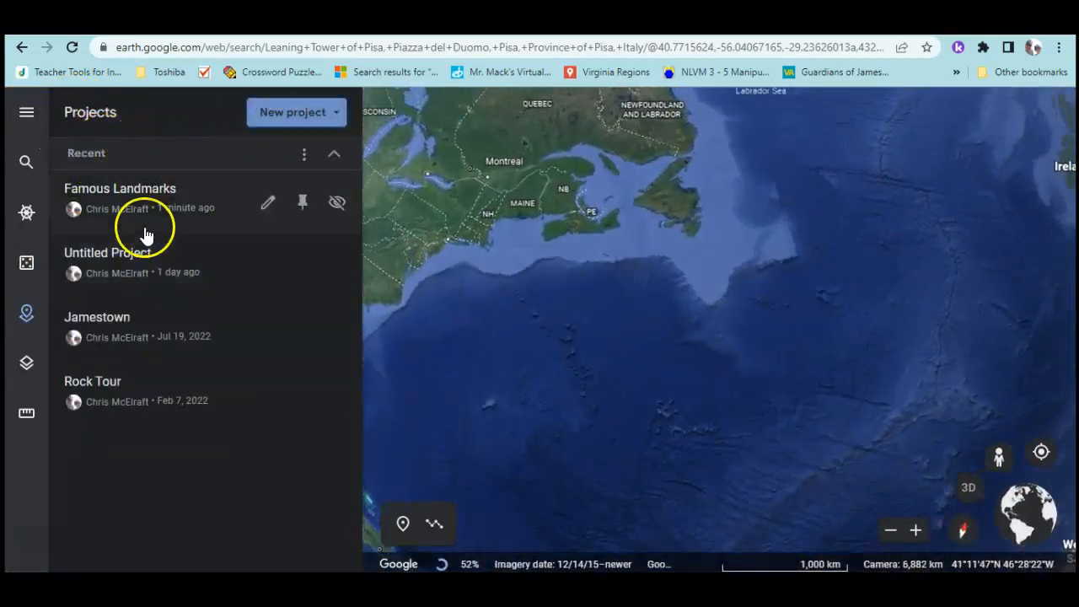
pyautogui.click(32, 317)
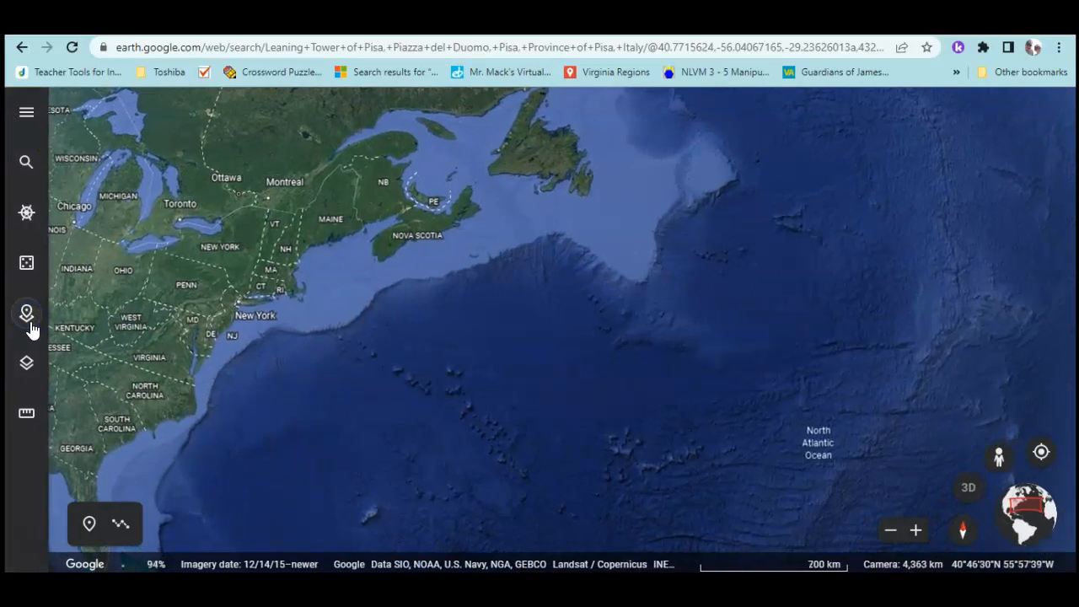
pyautogui.click(29, 312)
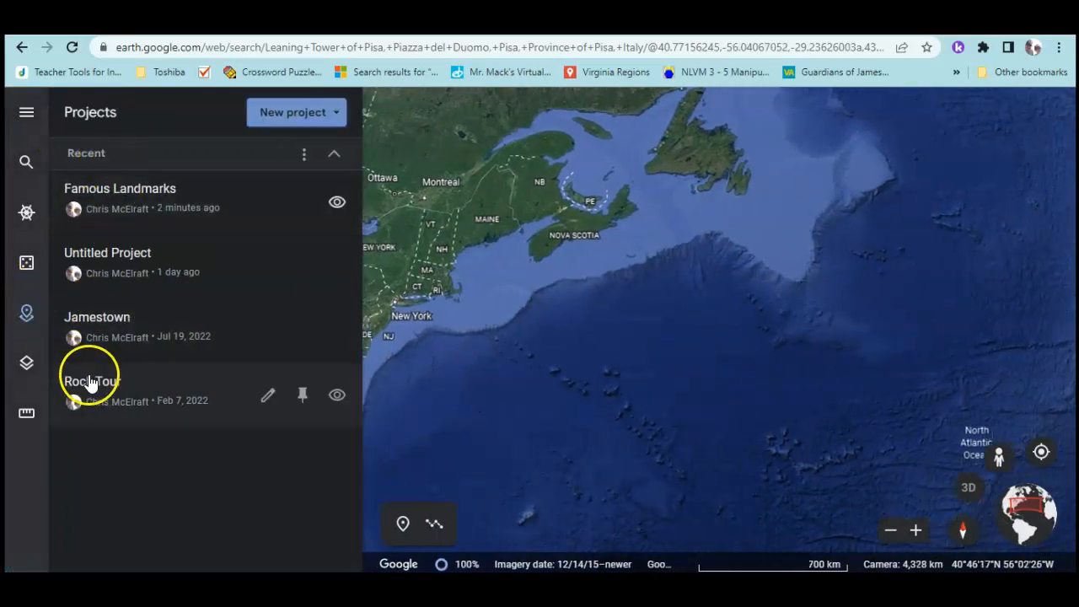
# Browse the Google Drive project picker, then close it without opening anything
pyautogui.click(335, 115)
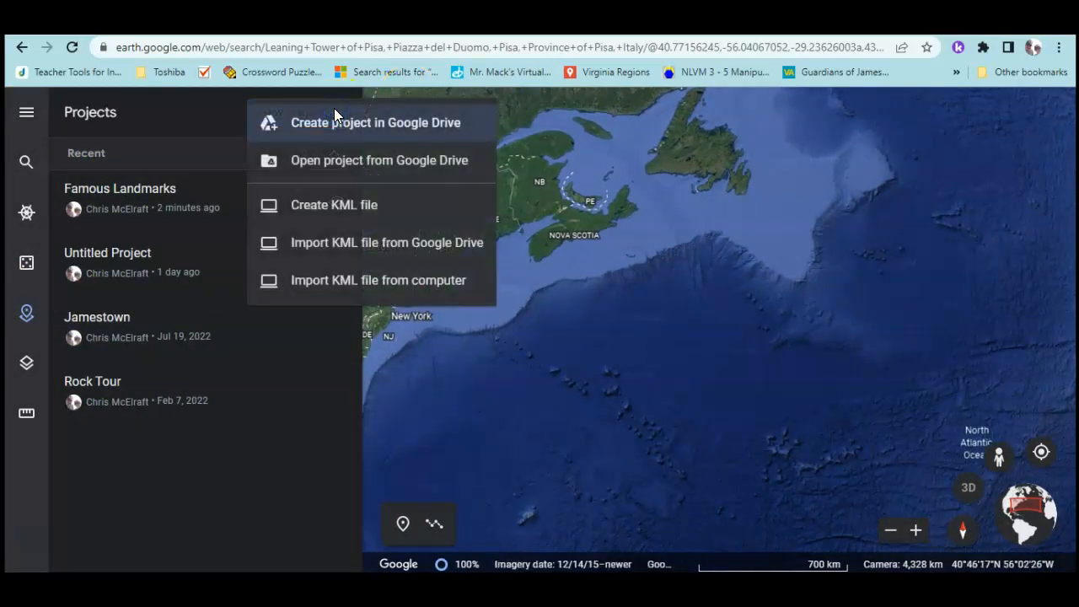
pyautogui.click(308, 161)
pyautogui.scroll(-1, 411, 337)
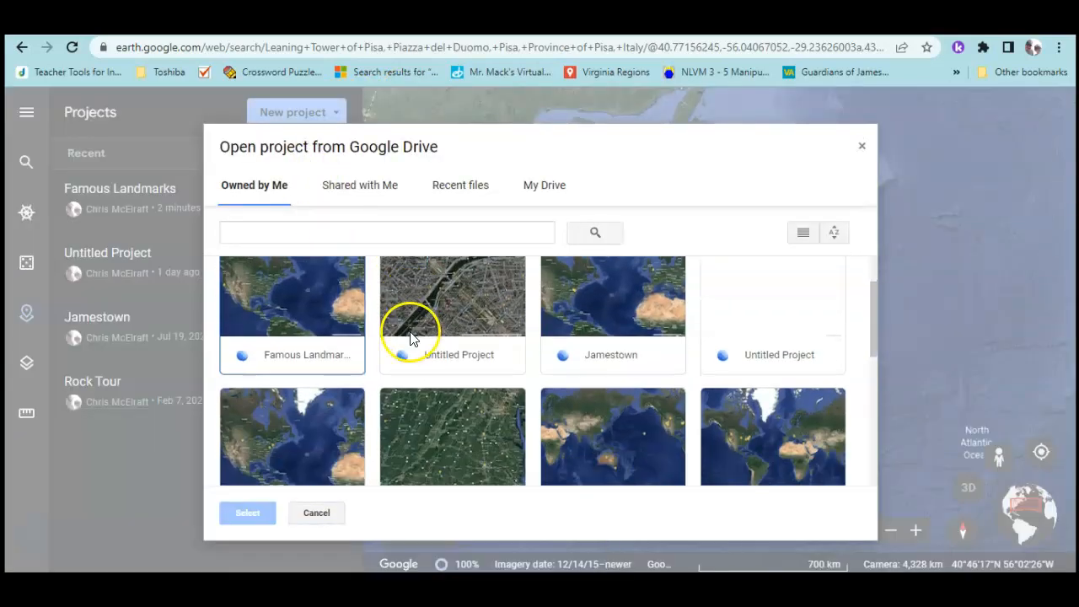
pyautogui.scroll(-2, 761, 381)
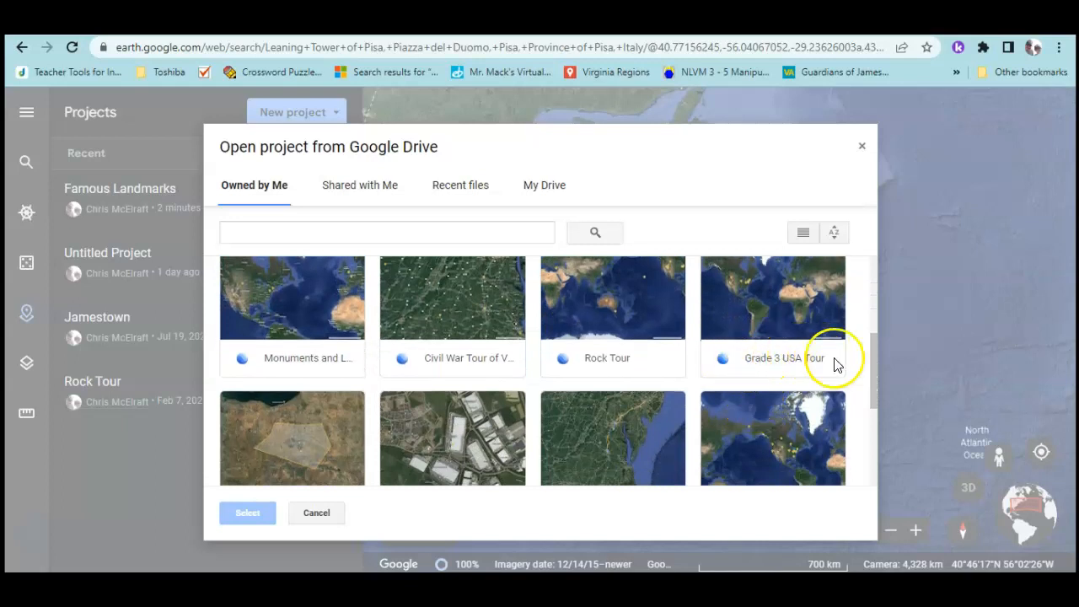
pyautogui.scroll(-2, 415, 372)
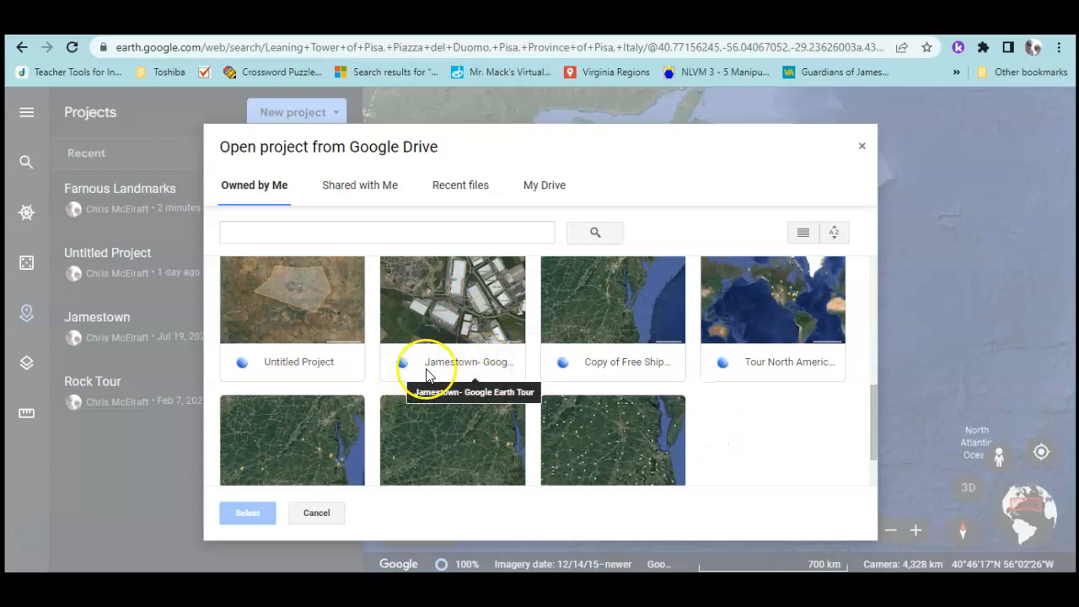
pyautogui.scroll(-1, 455, 376)
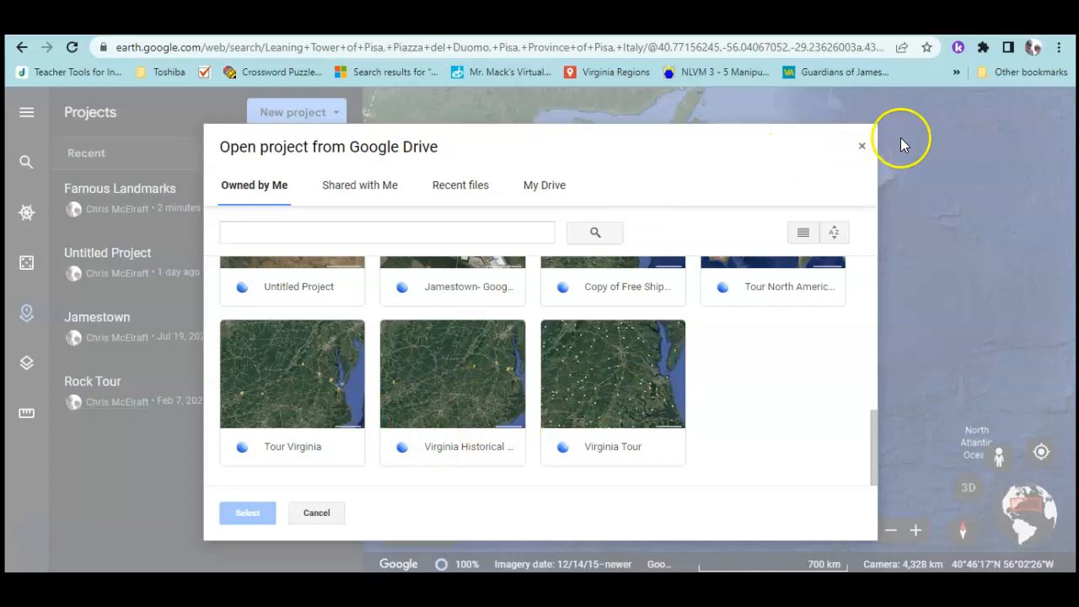
pyautogui.click(861, 149)
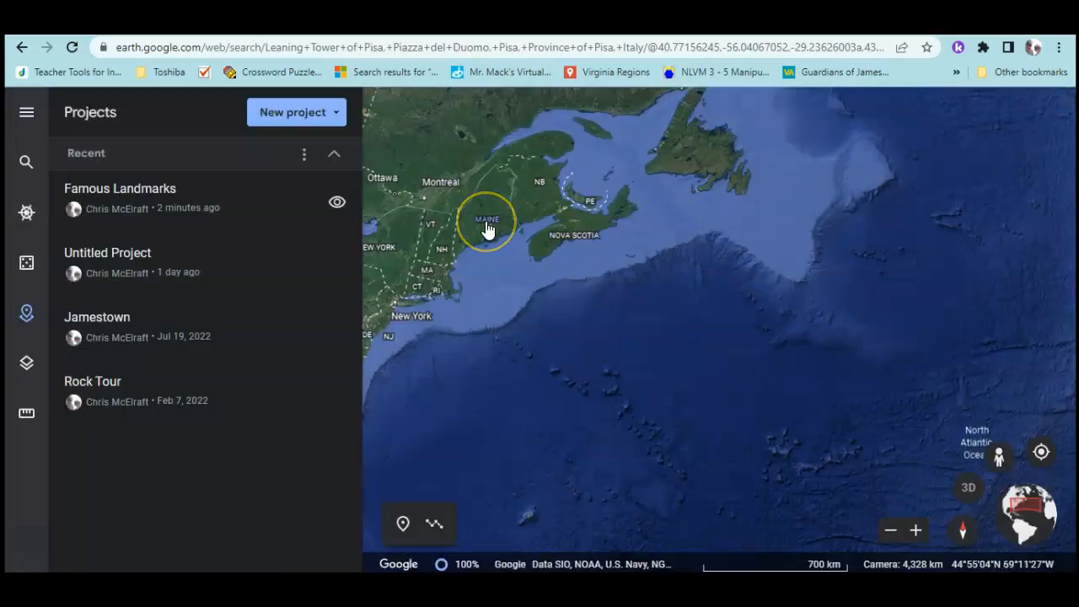